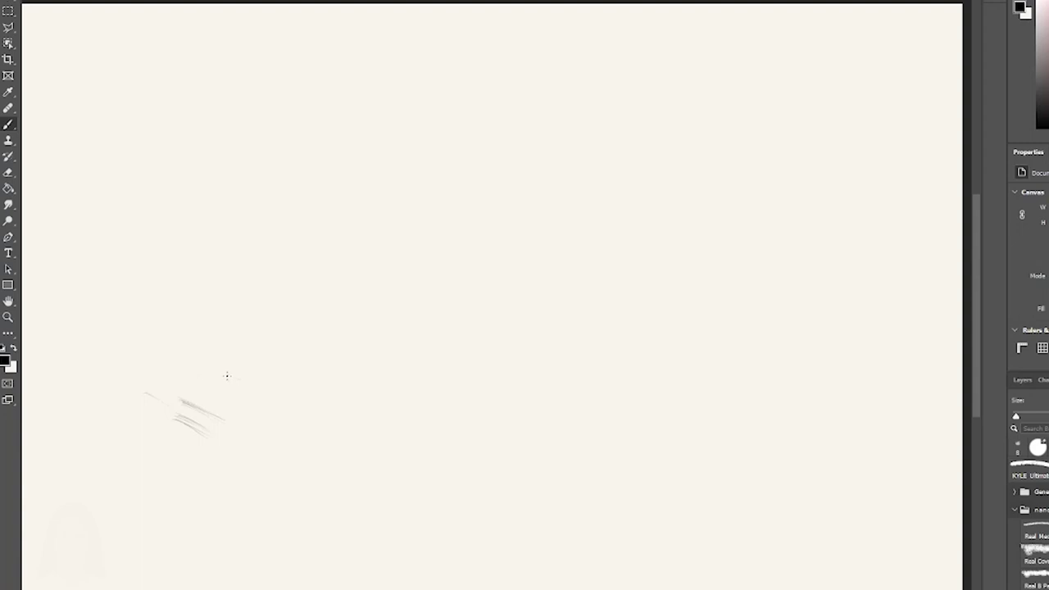
Step: Sketch the small USB plug as a perspective box, with light parallel guide lines for the ends of the stick's body behind it
left_click_drag(227, 375, 249, 384)
left_click_drag(221, 342, 297, 376)
mouse_move(345, 279)
left_mouse_down()
mouse_move(382, 299)
mouse_move(328, 273)
mouse_move(403, 301)
left_mouse_up()
mouse_move(233, 386)
left_mouse_down()
mouse_move(251, 385)
mouse_move(179, 401)
left_mouse_up()
left_click_drag(261, 394, 230, 421)
mouse_move(180, 403)
left_mouse_down()
mouse_move(228, 424)
mouse_move(230, 436)
mouse_move(182, 428)
mouse_move(232, 452)
left_mouse_up()
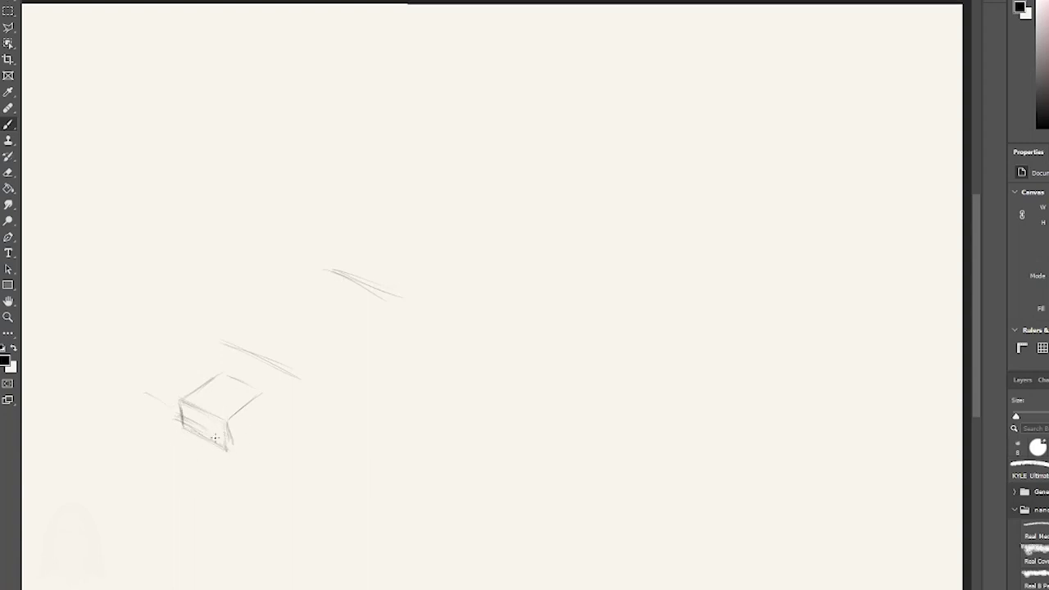
left_click_drag(183, 419, 219, 437)
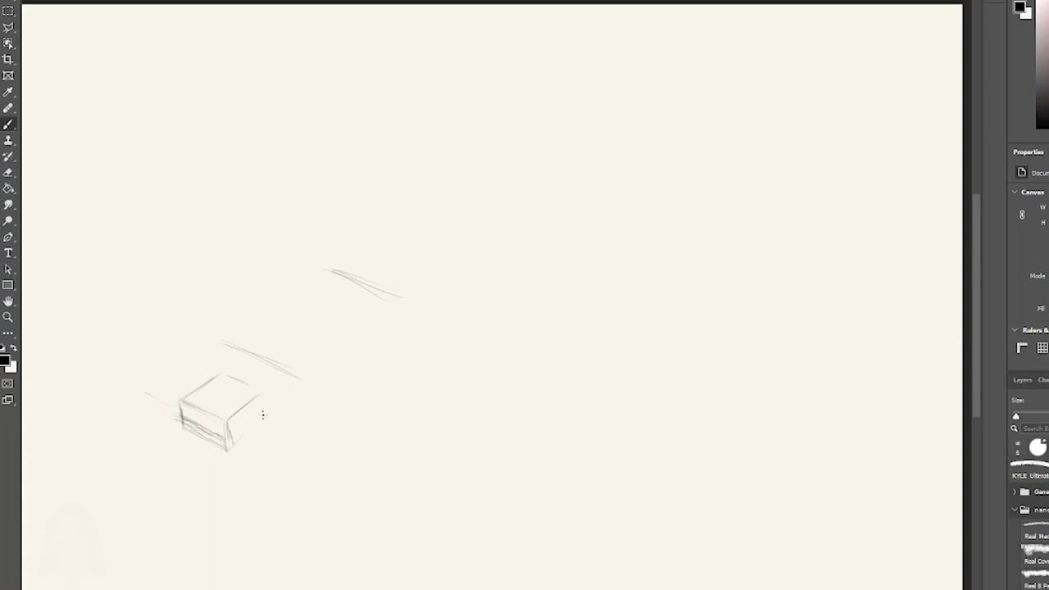
mouse_move(233, 443)
left_mouse_down()
mouse_move(272, 413)
mouse_move(262, 398)
mouse_move(227, 449)
left_mouse_up()
Step: Sketch the body's front face edges around the plug and the long receding edge from its near top corner
mouse_move(263, 396)
left_mouse_down()
mouse_move(263, 418)
mouse_move(306, 426)
left_mouse_up()
left_click_drag(299, 381, 312, 381)
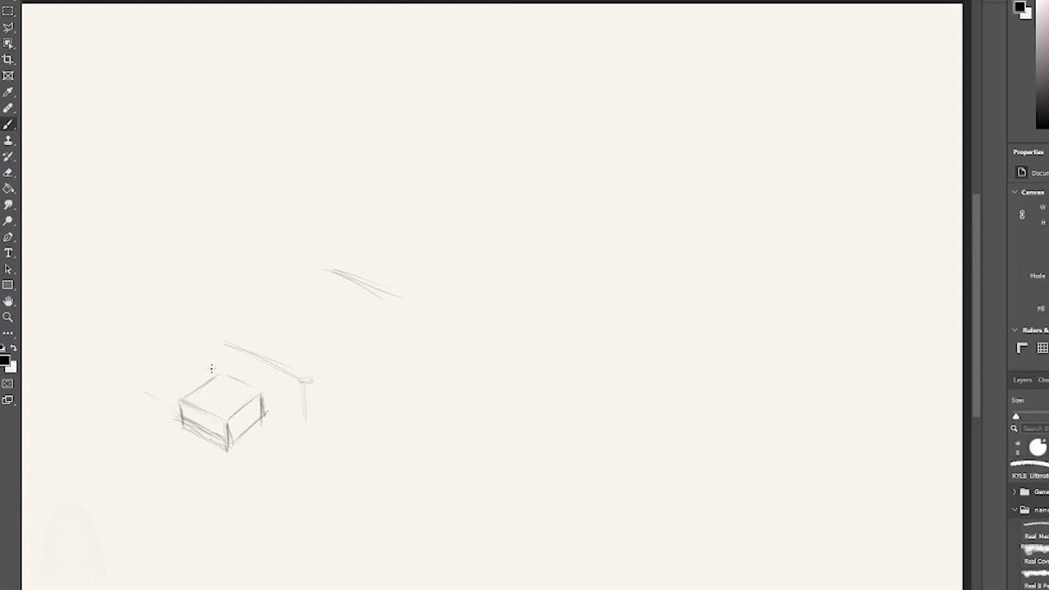
left_click_drag(209, 344, 210, 376)
left_click_drag(266, 423, 293, 438)
mouse_move(262, 421)
left_mouse_down()
mouse_move(260, 394)
mouse_move(383, 309)
left_mouse_up()
mouse_move(312, 372)
left_mouse_down()
mouse_move(430, 290)
mouse_move(438, 272)
left_mouse_up()
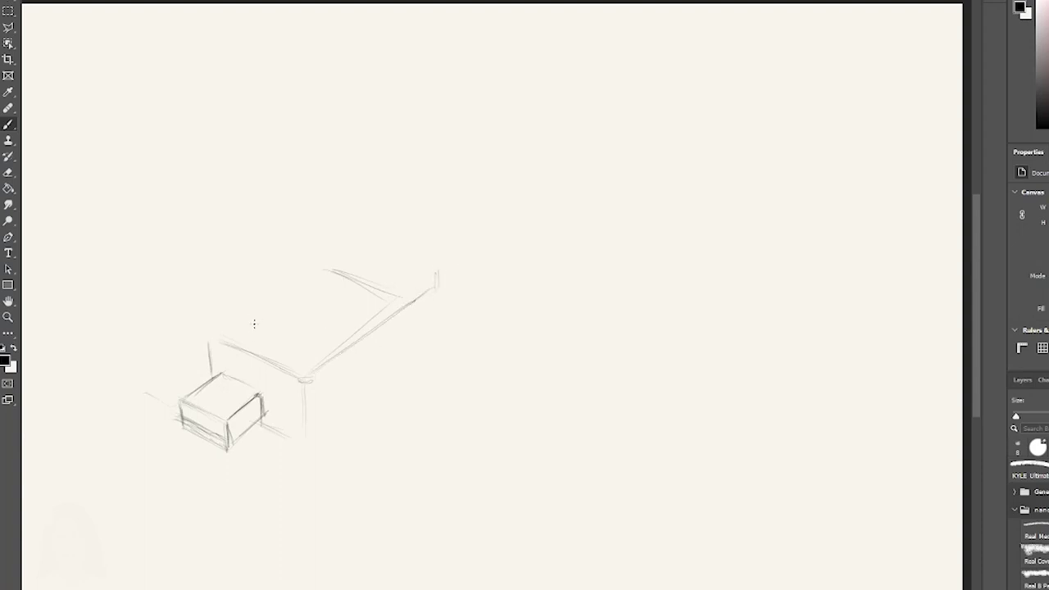
Step: Complete the top face of the body with its far long edge and a curved keyring slot at the back end
mouse_move(210, 335)
left_mouse_down()
mouse_move(363, 233)
mouse_move(250, 314)
mouse_move(351, 243)
left_mouse_up()
mouse_move(354, 259)
left_mouse_down()
mouse_move(365, 253)
mouse_move(386, 278)
mouse_move(367, 266)
left_mouse_up()
left_click_drag(356, 253, 425, 275)
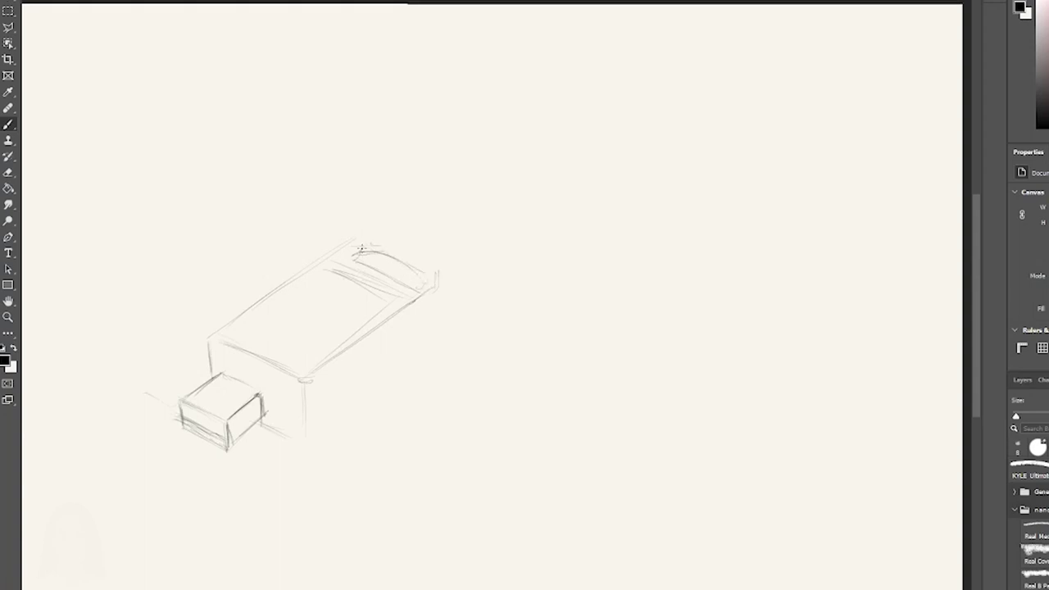
mouse_move(359, 252)
left_mouse_down()
mouse_move(355, 261)
mouse_move(372, 235)
mouse_move(426, 274)
left_mouse_up()
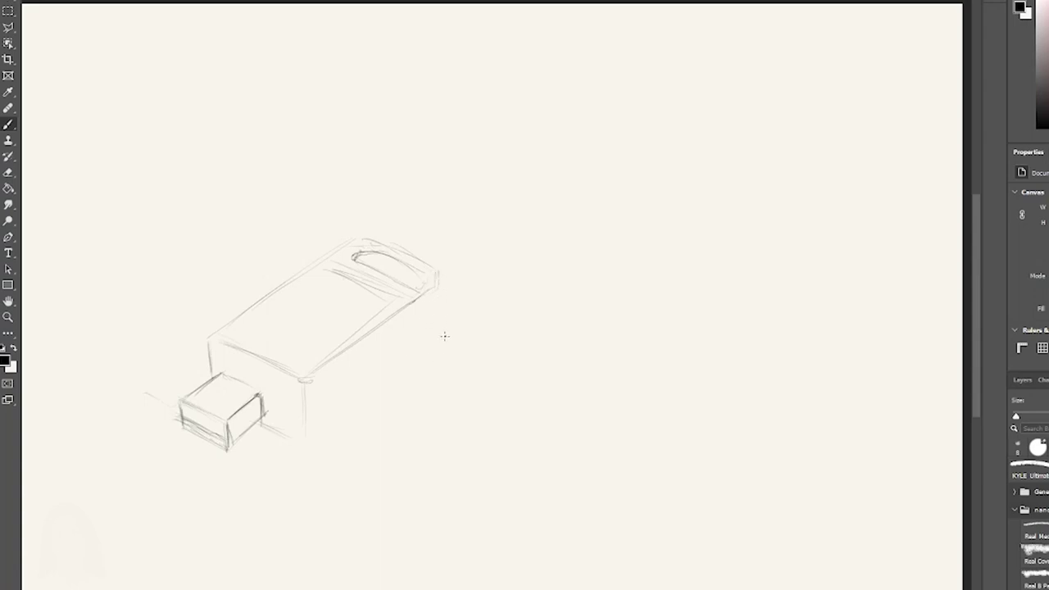
Step: Sketch the side face of the body with vertical corner edges and a receding lower edge meeting the front face
left_click_drag(437, 301, 438, 333)
left_click_drag(441, 282, 443, 330)
left_click_drag(305, 440, 306, 388)
left_click_drag(441, 283, 440, 365)
left_click_drag(370, 394, 328, 433)
mouse_move(436, 333)
left_mouse_down()
mouse_move(315, 431)
mouse_move(448, 331)
left_mouse_up()
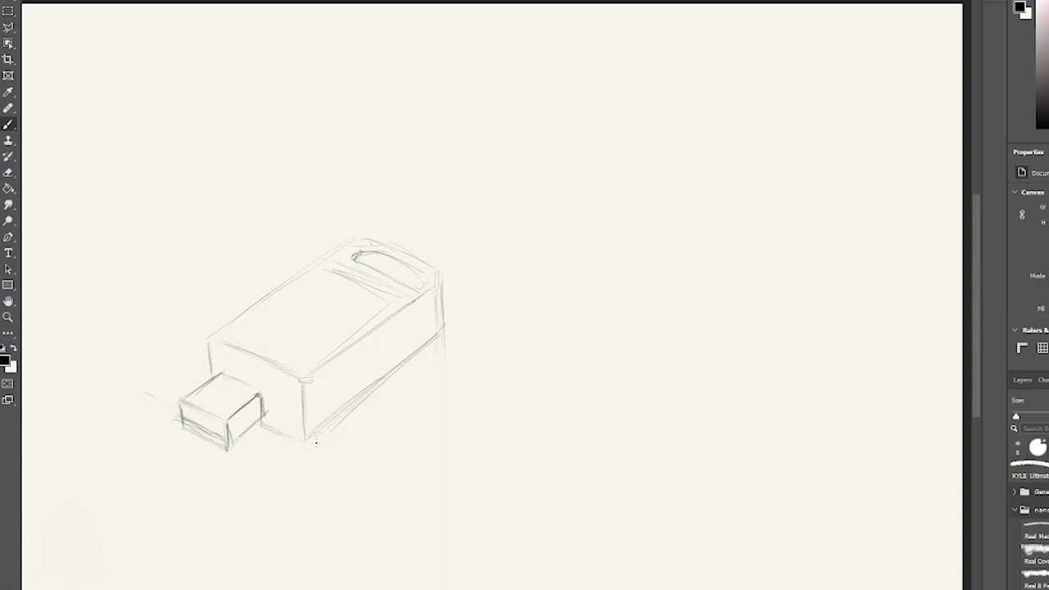
left_click_drag(255, 428, 303, 443)
Step: Refine the body's front corners and outer top edge, and hatch the keyring slot and the plug opening
mouse_move(214, 338)
left_mouse_down()
mouse_move(277, 369)
mouse_move(206, 342)
mouse_move(218, 335)
mouse_move(205, 351)
mouse_move(213, 369)
mouse_move(218, 319)
mouse_move(202, 384)
mouse_move(229, 418)
mouse_move(261, 397)
left_mouse_up()
mouse_move(207, 351)
left_mouse_down()
mouse_move(200, 373)
mouse_move(214, 338)
mouse_move(200, 382)
left_mouse_up()
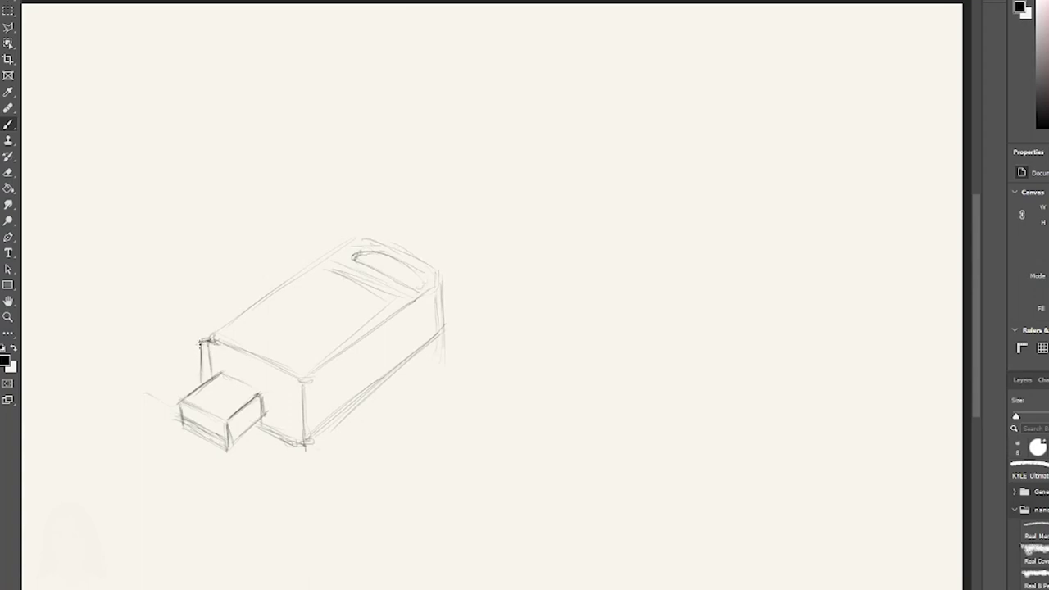
mouse_move(198, 330)
left_mouse_down()
mouse_move(201, 378)
mouse_move(198, 332)
mouse_move(200, 367)
mouse_move(200, 332)
mouse_move(274, 274)
mouse_move(201, 336)
mouse_move(315, 256)
mouse_move(363, 238)
mouse_move(349, 258)
mouse_move(375, 252)
mouse_move(353, 253)
mouse_move(375, 267)
mouse_move(344, 273)
mouse_move(387, 246)
mouse_move(379, 259)
mouse_move(419, 287)
left_mouse_up()
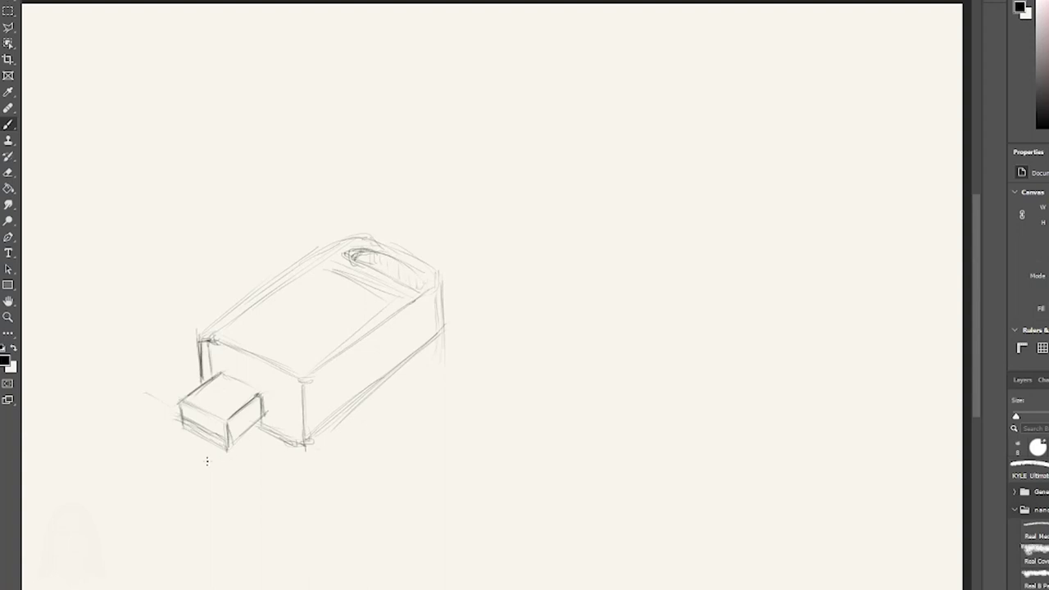
left_click_drag(180, 415, 218, 424)
Step: Draw two tall, roughly parallel vertical lines beside the first sketch for the front face of an upright USB stick
left_click_drag(559, 412, 560, 443)
left_click_drag(552, 205, 551, 443)
left_click_drag(556, 379, 559, 441)
left_click_drag(554, 289, 547, 450)
left_click_drag(547, 244, 549, 289)
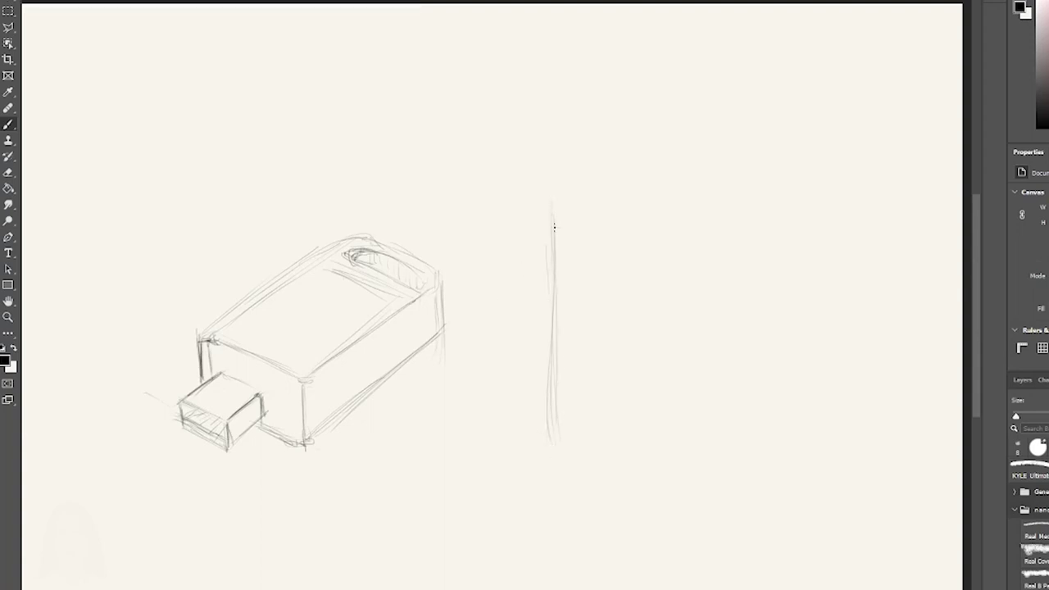
left_click_drag(552, 213, 557, 459)
left_click_drag(549, 272, 540, 457)
left_click_drag(714, 211, 725, 428)
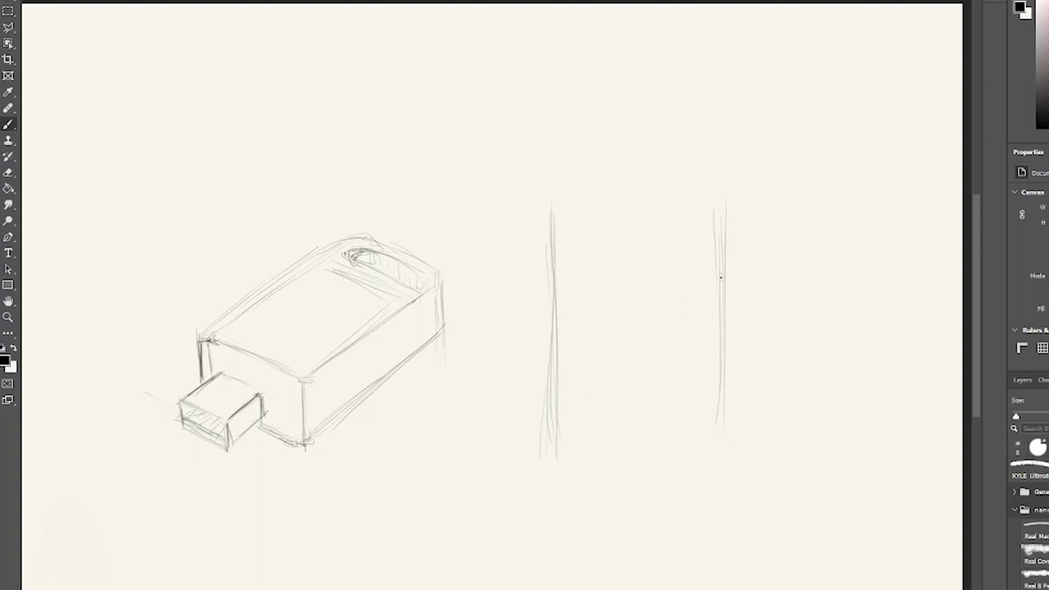
left_click_drag(722, 277, 721, 439)
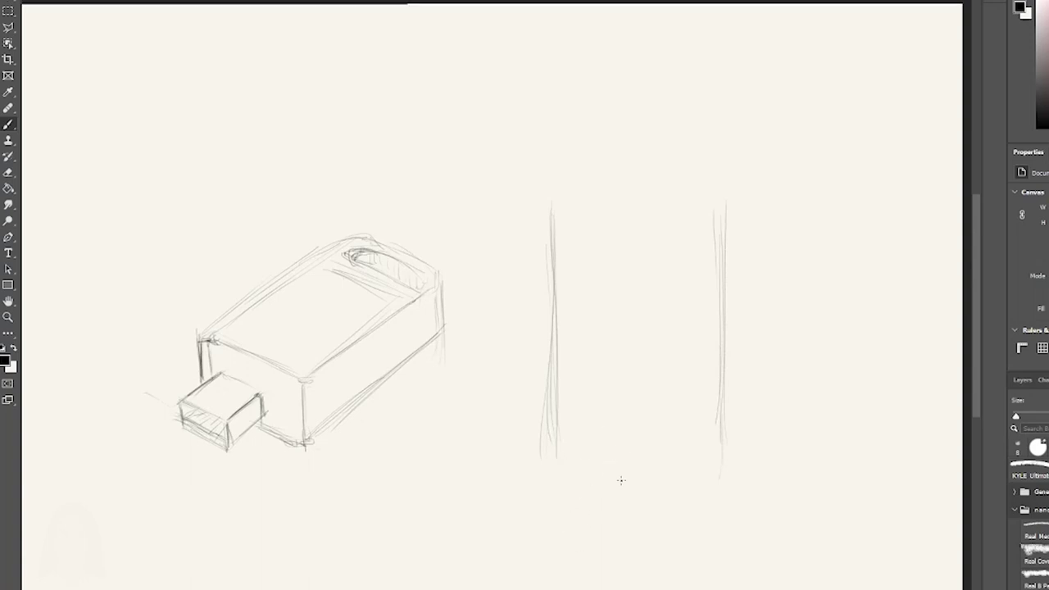
Step: Sketch the lower band of the upright stick's front face with two slanted lines, a rounded corner and the near vertical edge
left_click_drag(563, 456, 682, 508)
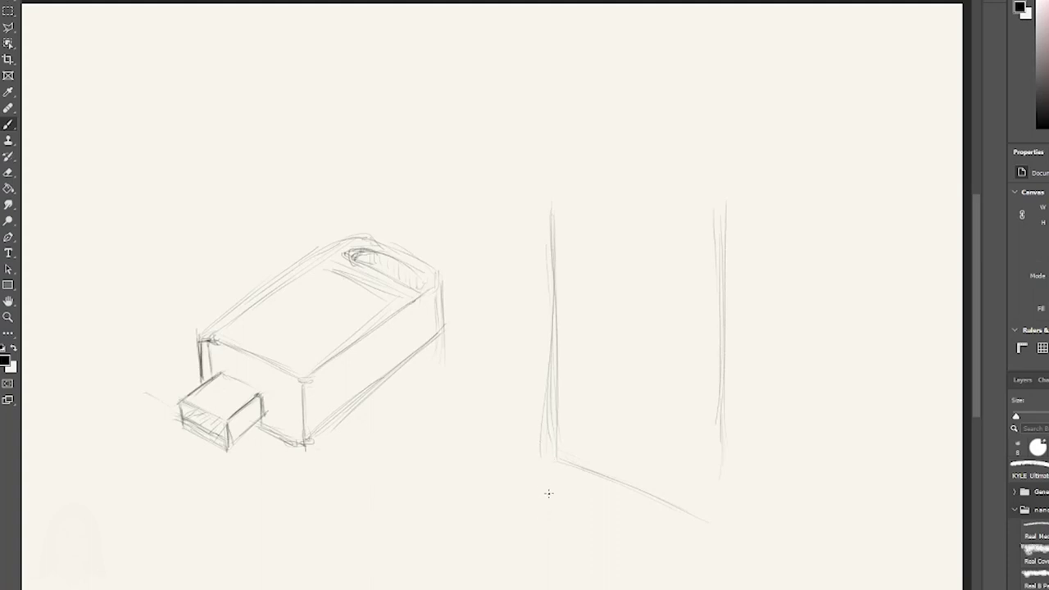
mouse_move(556, 446)
left_mouse_down()
mouse_move(556, 521)
mouse_move(565, 525)
mouse_move(563, 464)
mouse_move(559, 523)
mouse_move(648, 588)
left_mouse_up()
left_click_drag(568, 527, 669, 589)
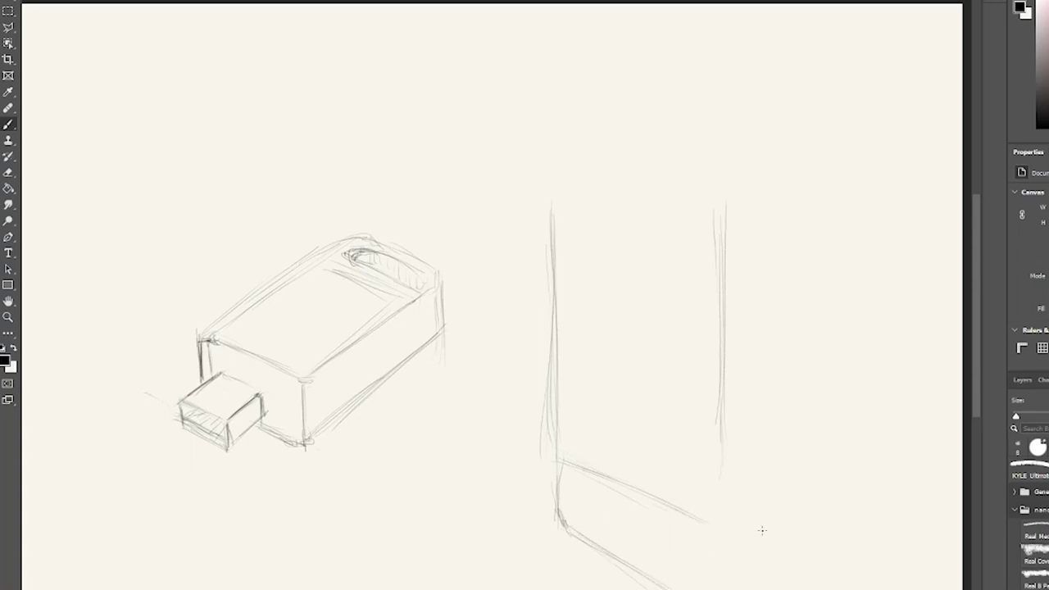
left_click_drag(710, 522, 712, 589)
left_click_drag(712, 528, 710, 589)
Step: Strengthen the front face's two vertical edges and the slanted lines bounding its lower band
left_click_drag(706, 205, 708, 393)
left_click_drag(713, 284, 708, 466)
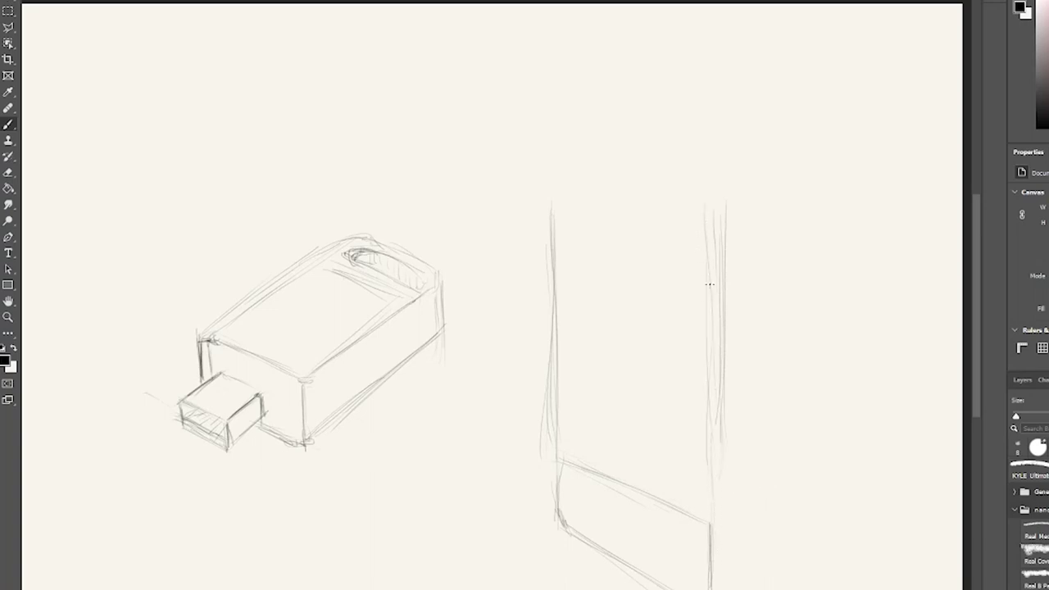
left_click_drag(710, 285, 706, 551)
left_click_drag(556, 218, 566, 451)
left_click_drag(566, 282, 564, 495)
left_click_drag(564, 328, 563, 534)
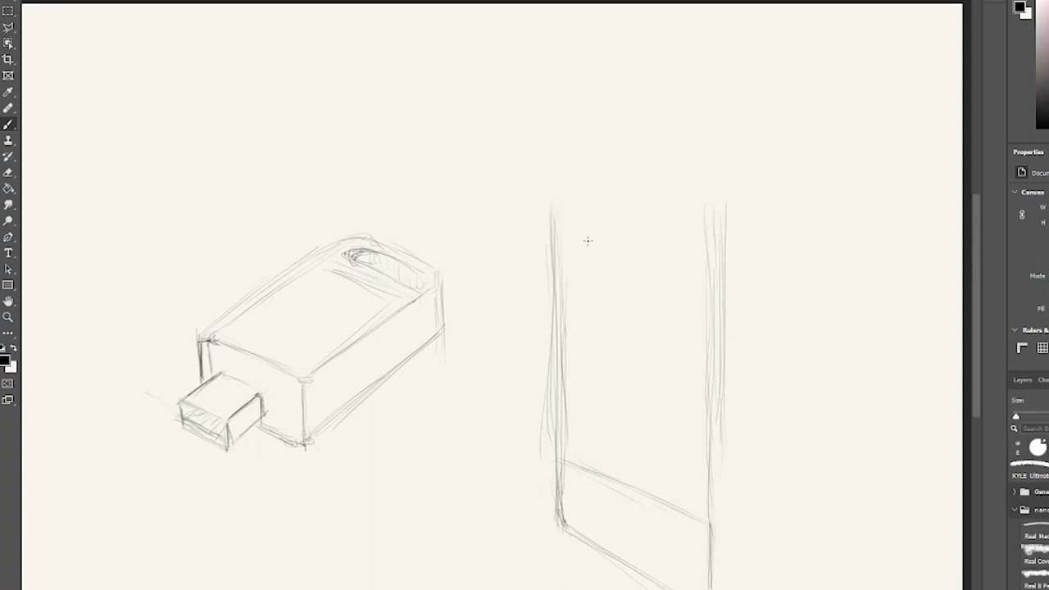
mouse_move(571, 461)
left_mouse_down()
mouse_move(700, 528)
mouse_move(678, 513)
mouse_move(700, 526)
mouse_move(685, 526)
left_mouse_up()
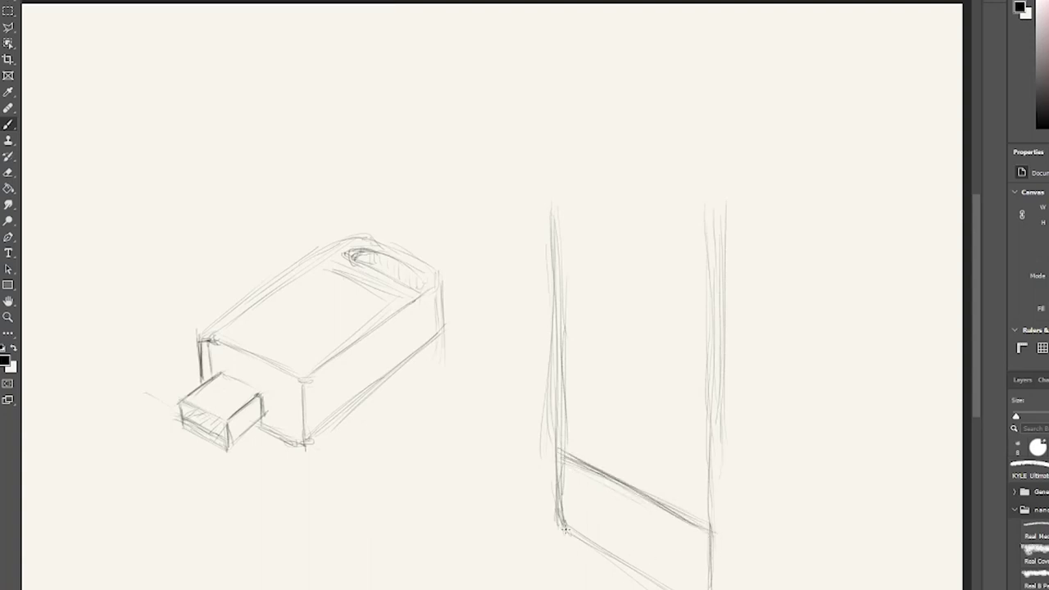
left_click_drag(565, 530, 666, 587)
left_click_drag(580, 460, 681, 524)
Step: Close the upright stick's front face with a slanted double top edge joined to the far vertical edge
mouse_move(583, 169)
left_mouse_down()
mouse_move(707, 225)
mouse_move(697, 219)
left_mouse_up()
mouse_move(559, 153)
left_mouse_down()
mouse_move(685, 218)
mouse_move(654, 206)
left_mouse_up()
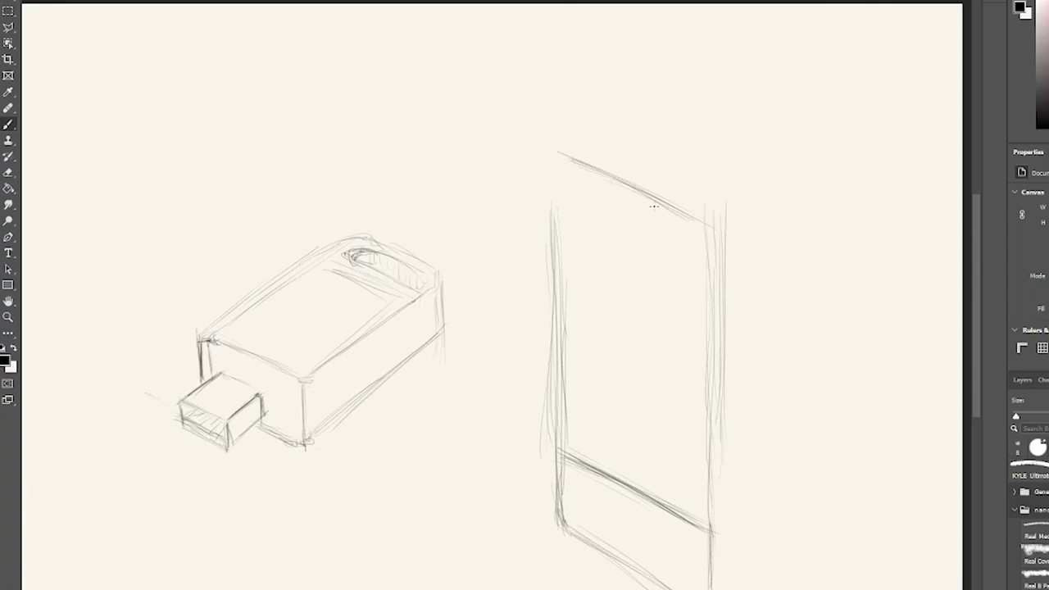
left_click_drag(557, 152, 554, 241)
mouse_move(564, 168)
left_mouse_down()
mouse_move(669, 239)
mouse_move(561, 172)
mouse_move(609, 200)
mouse_move(575, 176)
left_mouse_up()
Step: Sketch the narrow side face with its outer vertical edge, top and bottom edges, and the band line continued across it
left_click_drag(809, 206, 811, 362)
left_click_drag(813, 223, 814, 509)
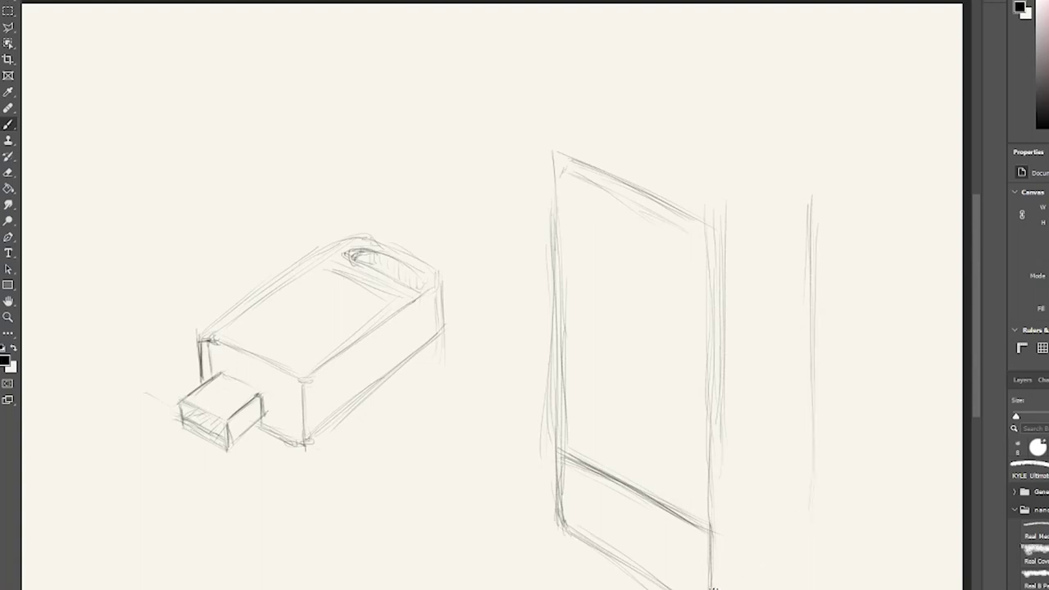
left_click_drag(739, 588, 792, 569)
left_click_drag(715, 535, 822, 482)
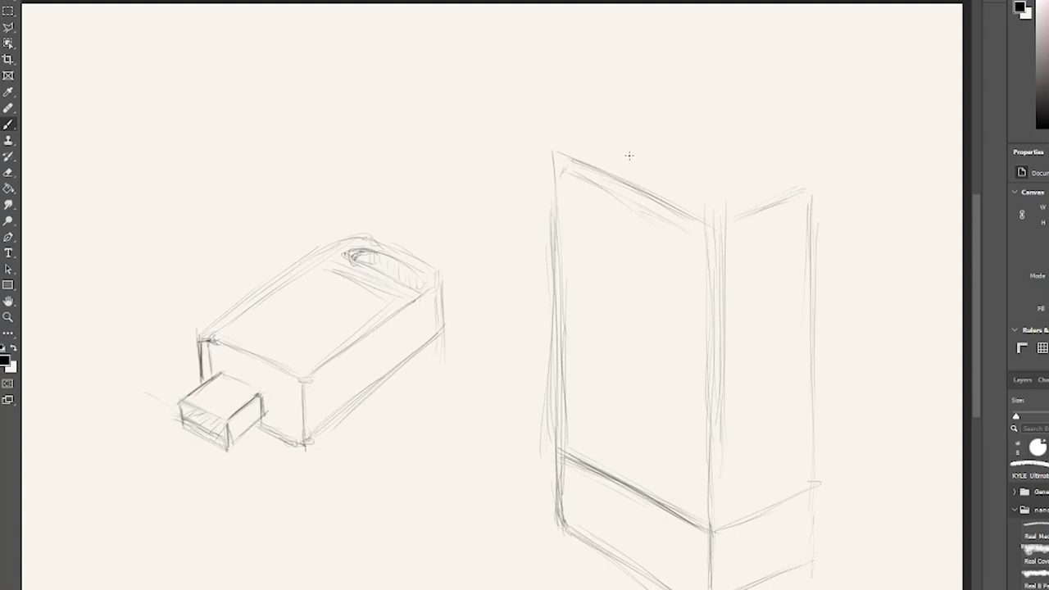
Step: Sketch the front face of the upright stick's plug with a slanted base line and two vertical edges above the body
mouse_move(618, 141)
left_mouse_down()
mouse_move(700, 194)
mouse_move(605, 147)
mouse_move(702, 198)
left_mouse_up()
left_click_drag(706, 138, 703, 71)
left_click_drag(708, 182, 716, 71)
left_click_drag(713, 202, 712, 74)
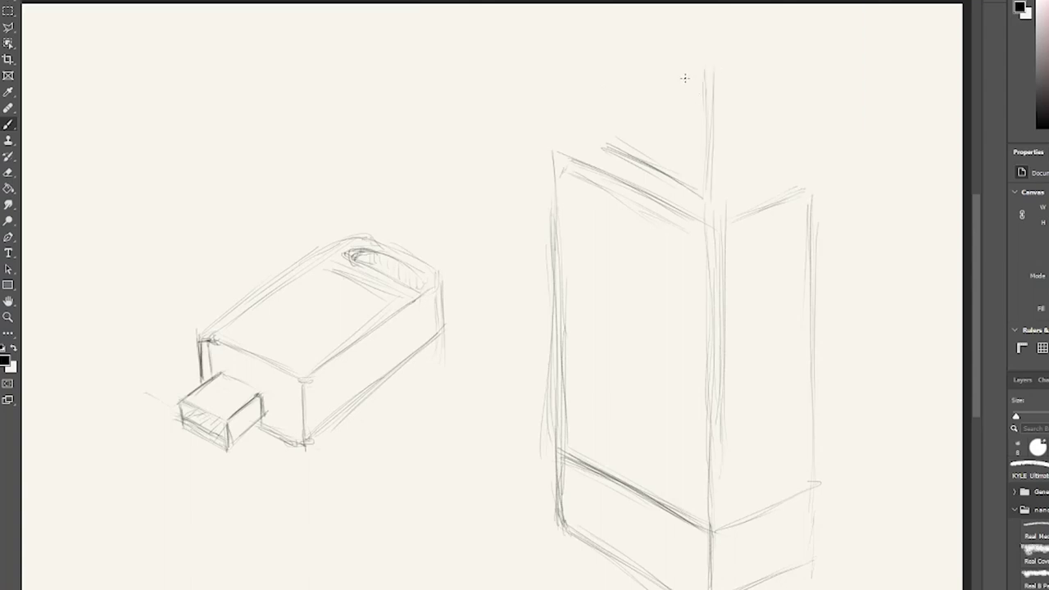
left_click_drag(602, 155, 607, 58)
left_click_drag(616, 115, 610, 51)
left_click_drag(604, 146, 609, 41)
left_click_drag(606, 110, 610, 60)
Step: Complete the upright stick's plug with its side face and top edges, and darken its corners and the body's side top edge
mouse_move(701, 192)
left_mouse_down()
mouse_move(704, 54)
mouse_move(705, 140)
mouse_move(741, 174)
left_mouse_up()
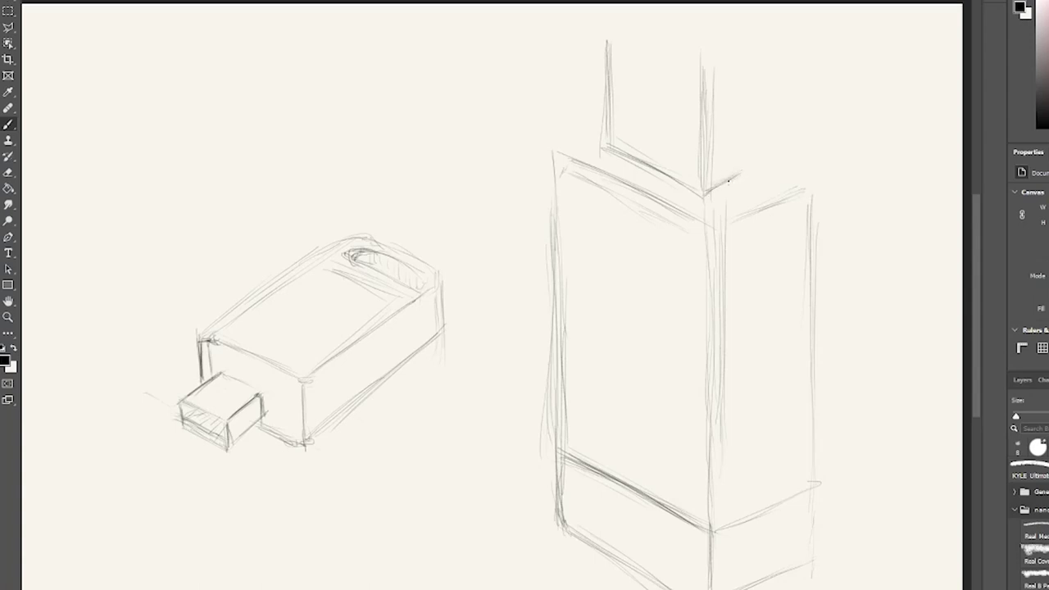
left_click_drag(726, 223, 816, 183)
left_click_drag(703, 194, 749, 172)
left_click_drag(752, 34, 747, 173)
left_click_drag(752, 70, 752, 105)
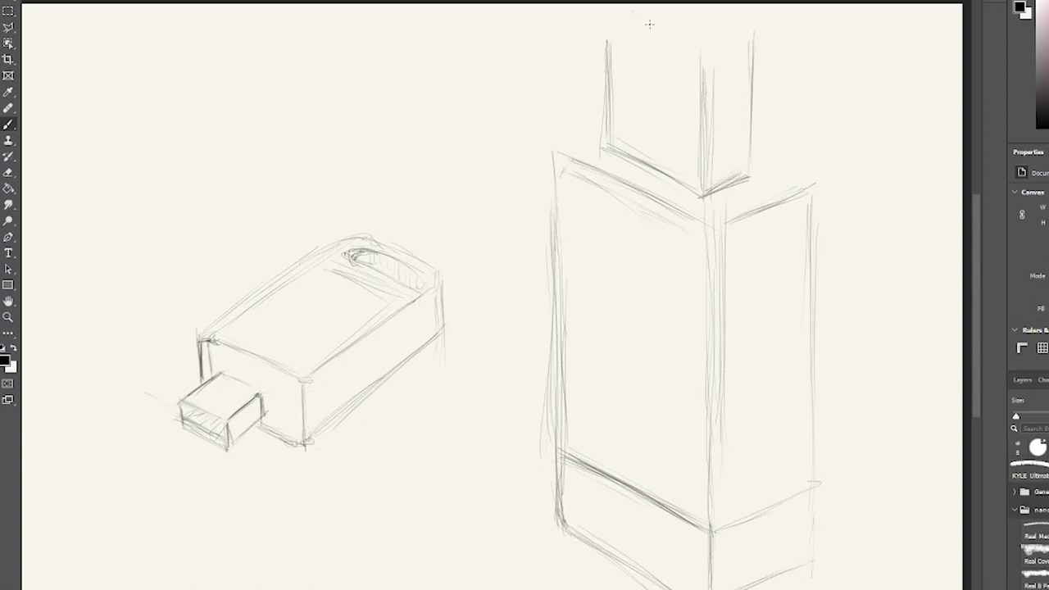
left_click_drag(627, 11, 704, 45)
left_click_drag(609, 11, 604, 96)
mouse_move(748, 33)
left_mouse_down()
mouse_move(702, 46)
mouse_move(753, 31)
mouse_move(752, 159)
left_mouse_up()
left_click_drag(750, 74, 754, 174)
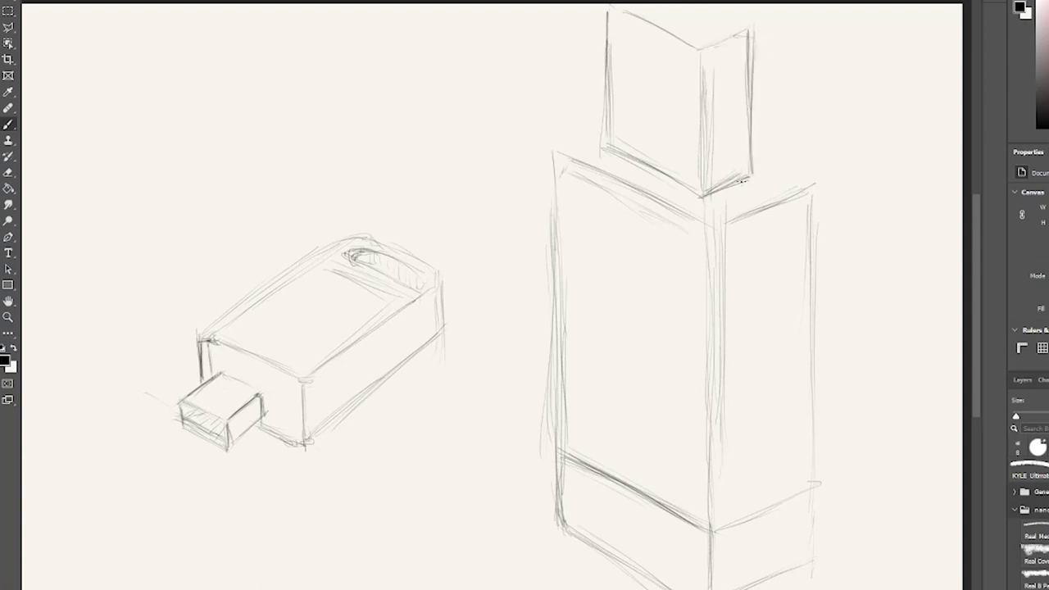
mouse_move(703, 50)
left_mouse_down()
mouse_move(703, 195)
mouse_move(814, 193)
left_mouse_up()
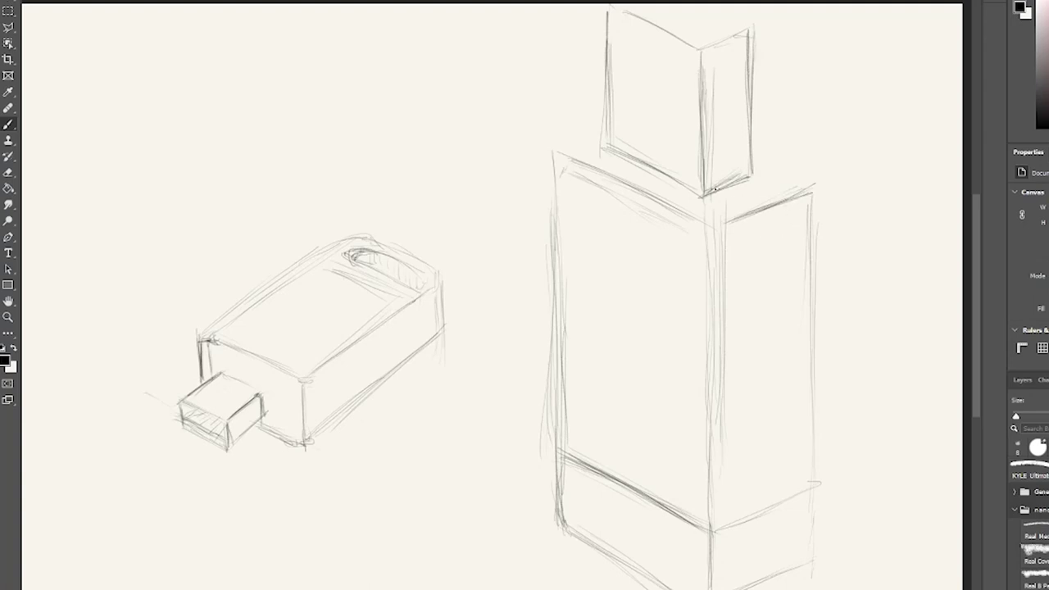
mouse_move(710, 193)
left_mouse_down()
mouse_move(744, 178)
mouse_move(703, 196)
left_mouse_up()
Step: Draw the body's top face edges behind the plug and darken the near and outer vertical edges of the upright stick
left_click_drag(547, 147, 599, 133)
mouse_move(754, 161)
left_mouse_down()
mouse_move(817, 185)
mouse_move(814, 276)
left_mouse_up()
left_click_drag(814, 190, 816, 326)
mouse_move(722, 229)
left_mouse_down()
mouse_move(711, 350)
mouse_move(711, 225)
mouse_move(711, 531)
left_mouse_up()
left_click_drag(716, 336, 713, 547)
left_click_drag(715, 379, 711, 589)
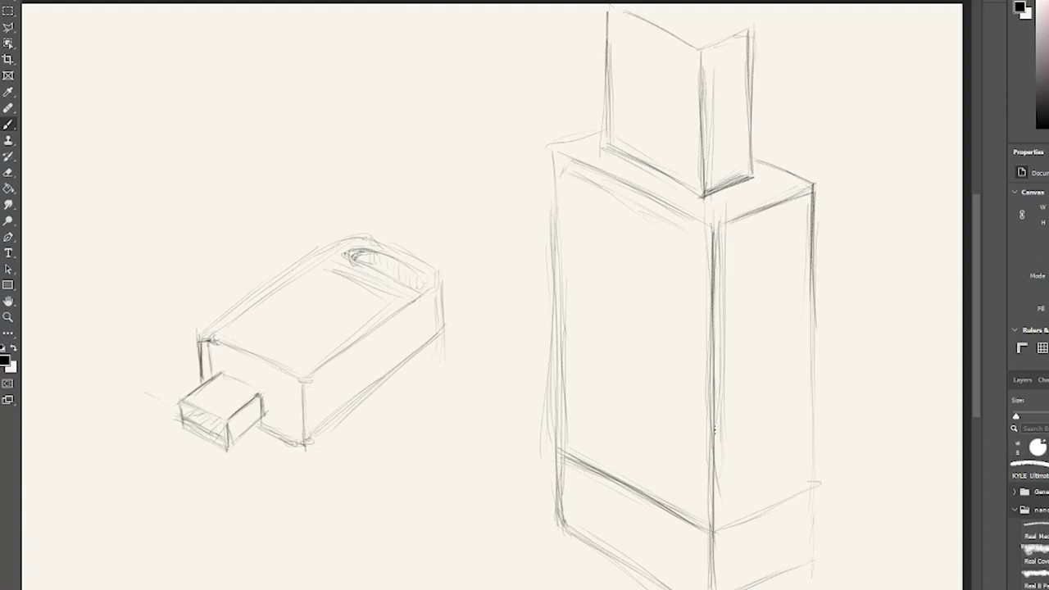
left_click_drag(712, 499, 710, 588)
left_click_drag(713, 226, 741, 219)
Step: Draw a rounded inset panel inside the front face's lower band, and reinforce the far vertical edge and the side's bottom edge
left_click_drag(559, 164, 565, 396)
mouse_move(567, 476)
left_mouse_down()
mouse_move(569, 501)
mouse_move(644, 563)
left_mouse_up()
mouse_move(570, 508)
left_mouse_down()
mouse_move(583, 528)
mouse_move(571, 521)
mouse_move(672, 585)
left_mouse_up()
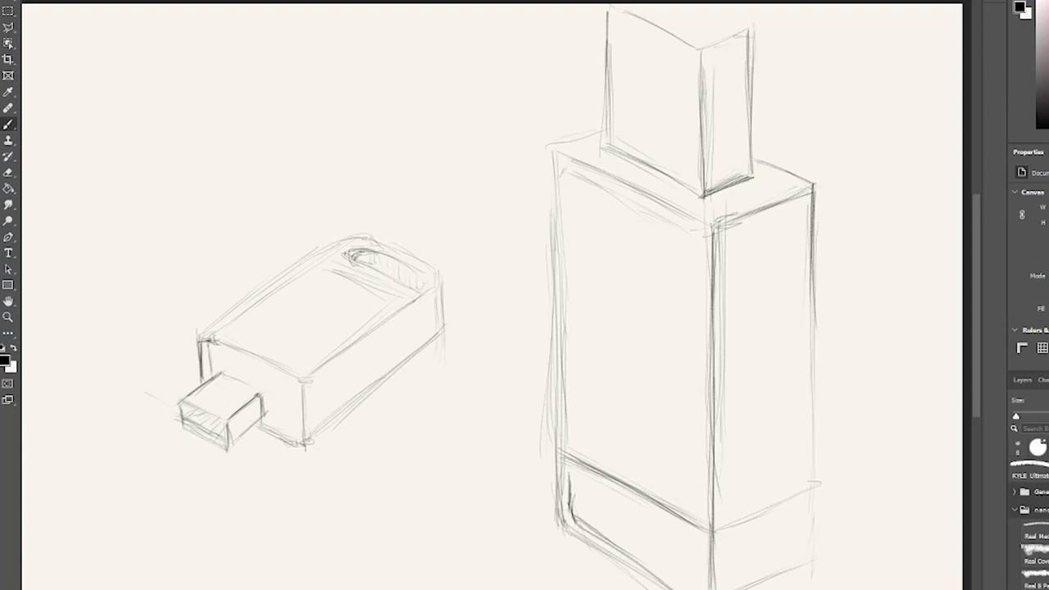
left_click_drag(584, 525, 686, 589)
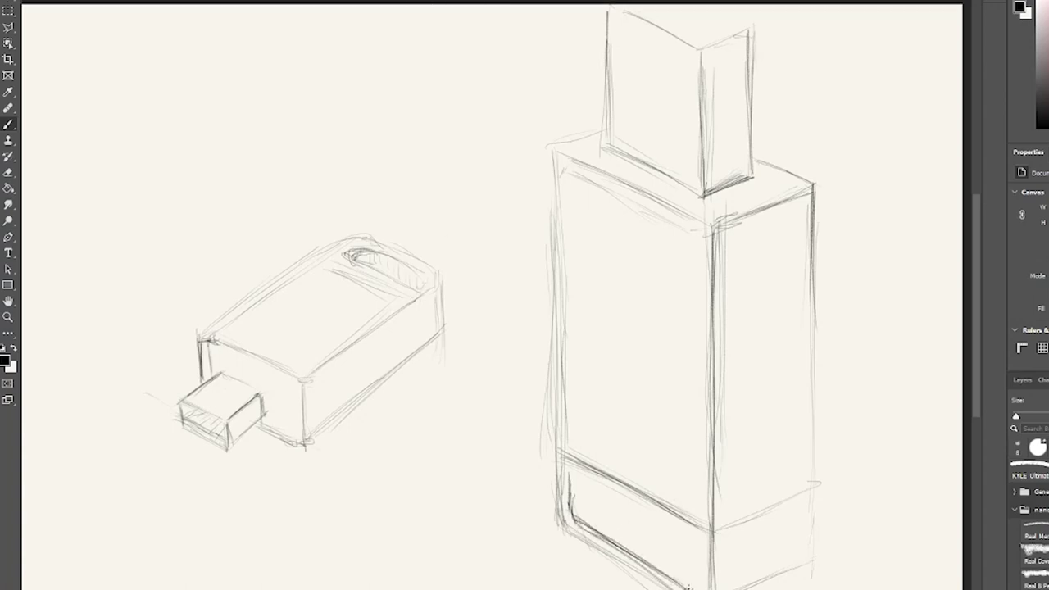
mouse_move(697, 540)
left_mouse_down()
mouse_move(698, 585)
mouse_move(685, 589)
left_mouse_up()
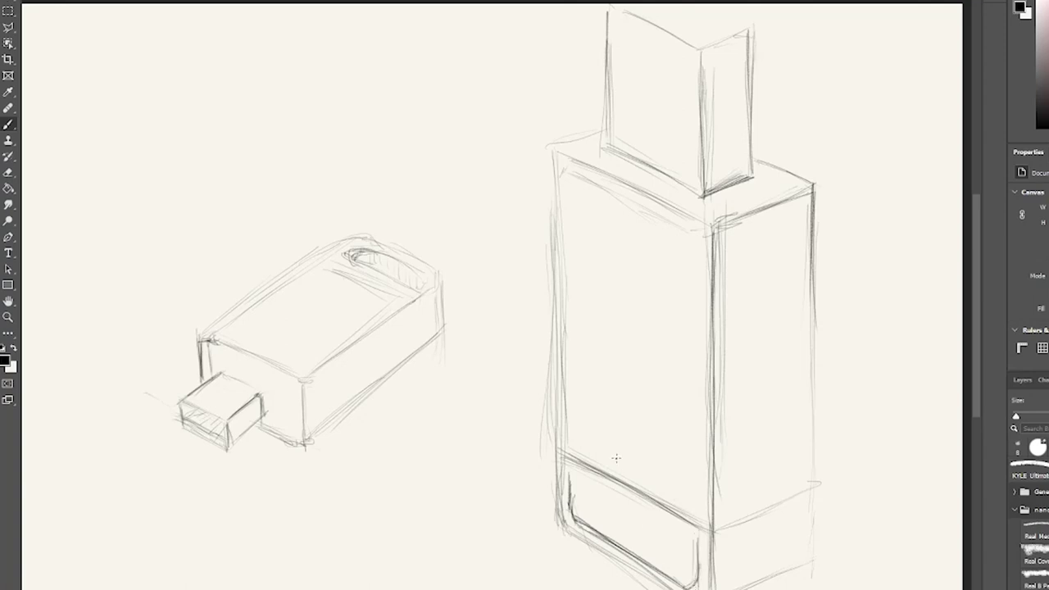
mouse_move(562, 452)
left_mouse_down()
mouse_move(613, 477)
mouse_move(586, 484)
mouse_move(672, 528)
left_mouse_up()
left_click_drag(589, 484, 697, 549)
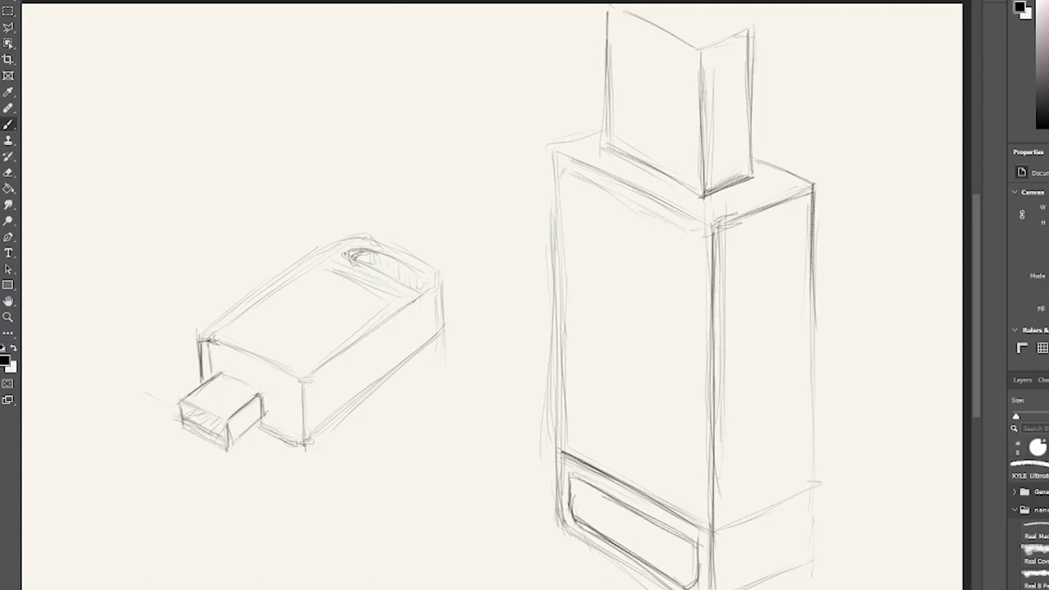
left_click_drag(742, 589, 810, 555)
Step: Review the whole canvas zoomed out, return to a close view of both USB sticks, and reselect the Brush tool
left_click(8, 316)
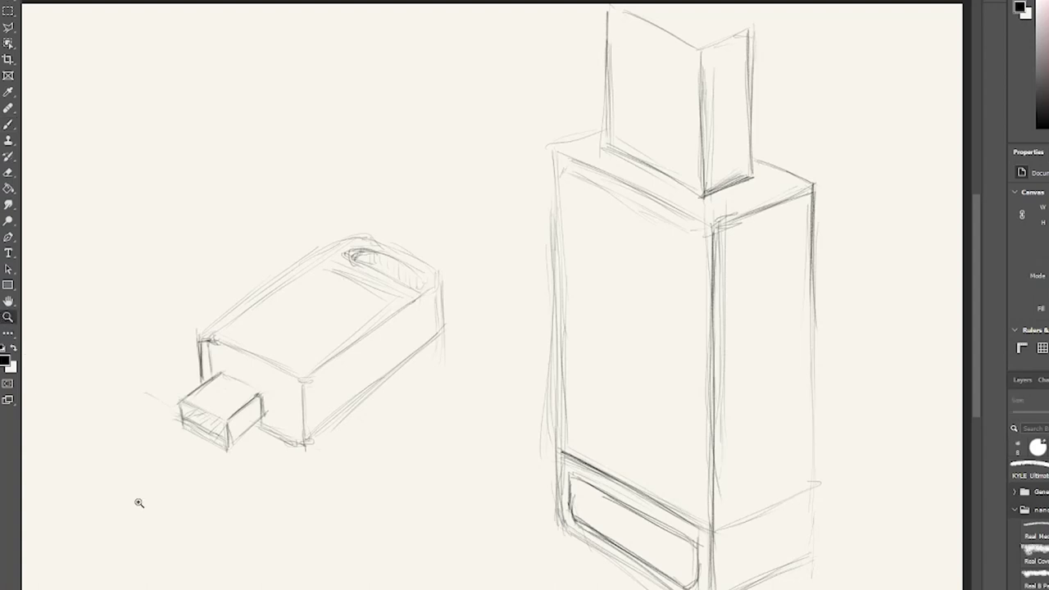
left_click(171, 566, "alt")
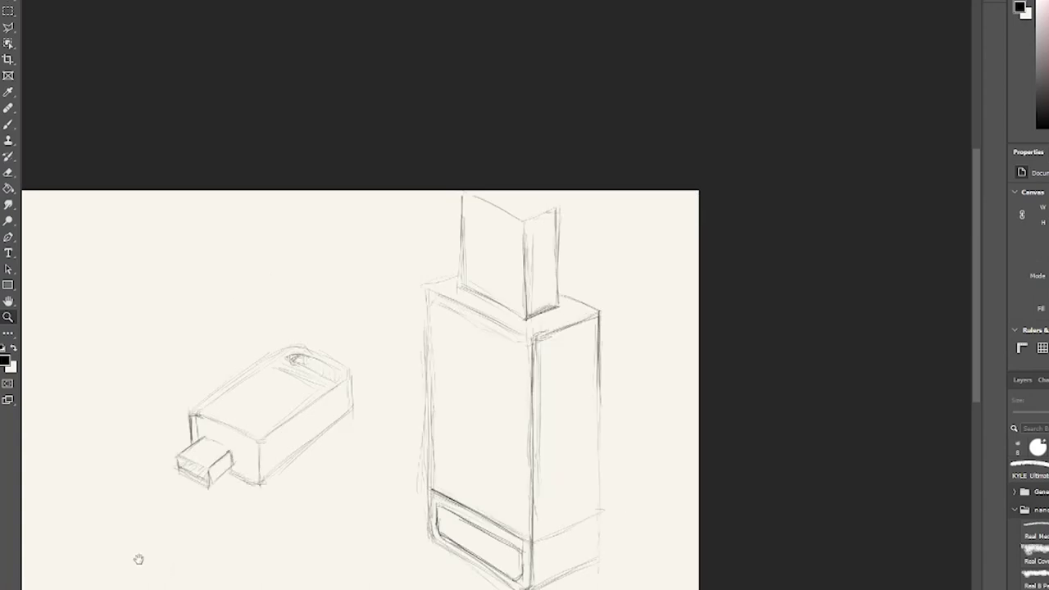
left_click_drag(138, 557, 323, 487)
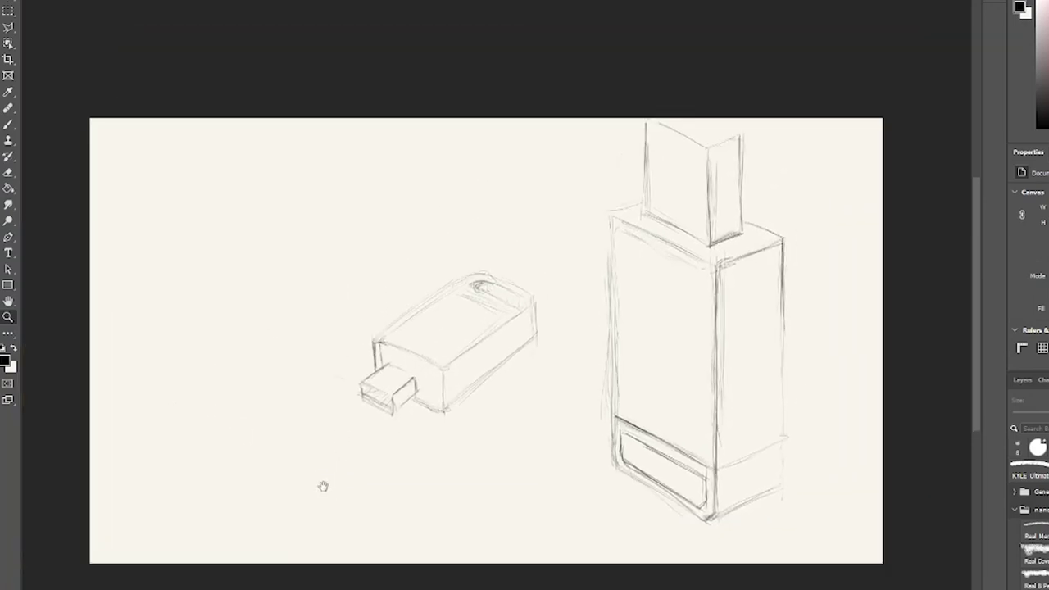
left_click(440, 464)
left_click_drag(488, 474, 379, 503)
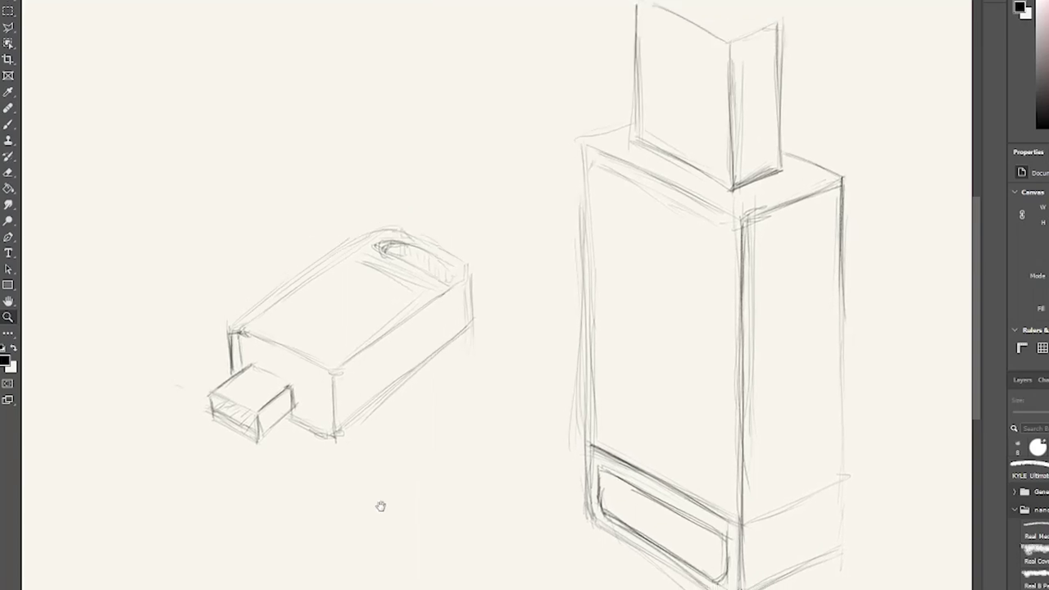
left_click(10, 125)
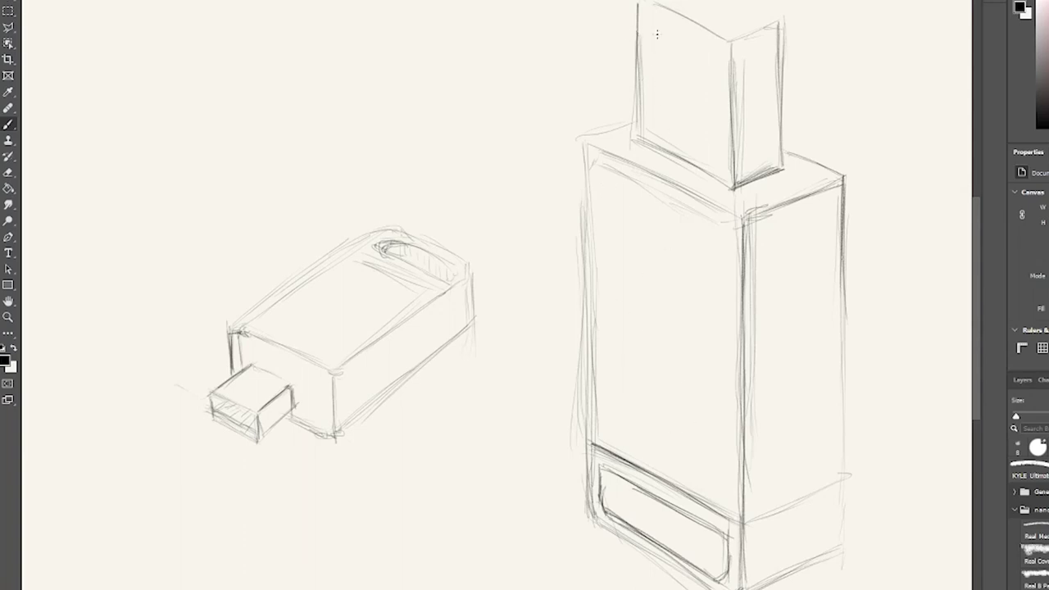
Step: Sketch the top face of the upright stick's plug with its far and outer edges
mouse_move(647, 10)
left_mouse_down()
mouse_move(731, 42)
mouse_move(697, 31)
mouse_move(735, 34)
mouse_move(743, 2)
mouse_move(725, 9)
mouse_move(746, 22)
left_mouse_up()
mouse_move(688, 1)
left_mouse_down()
mouse_move(756, 26)
mouse_move(745, 19)
left_mouse_up()
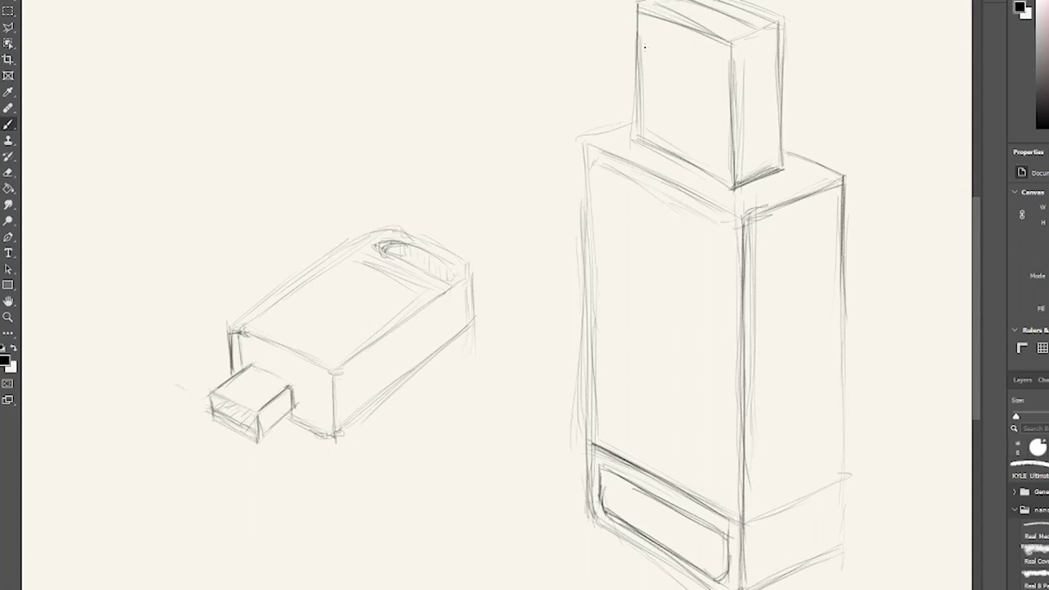
left_click(8, 223)
left_click(50, 214)
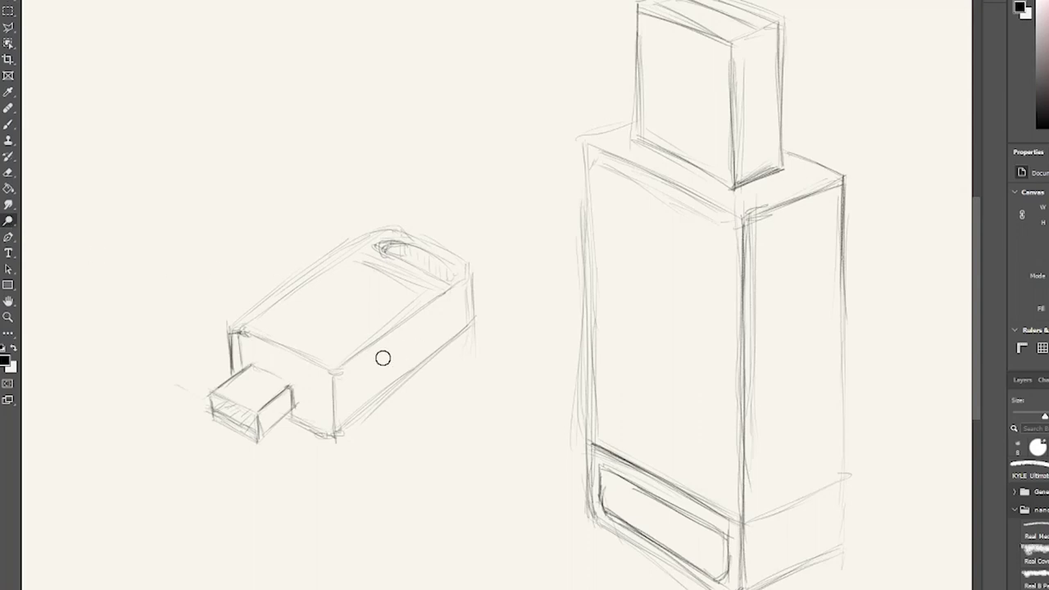
Step: Zoom out to the whole canvas and mark the upright plug's top with a loose circle and a cross
left_click(8, 317)
left_click(403, 405, "alt")
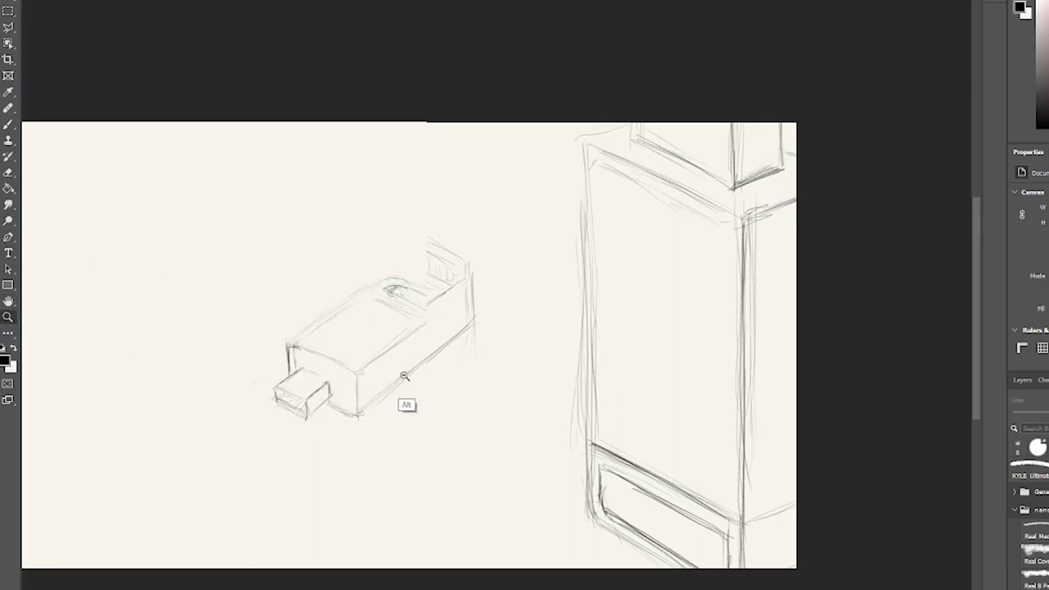
left_click(8, 125)
left_click_drag(581, 104, 647, 93)
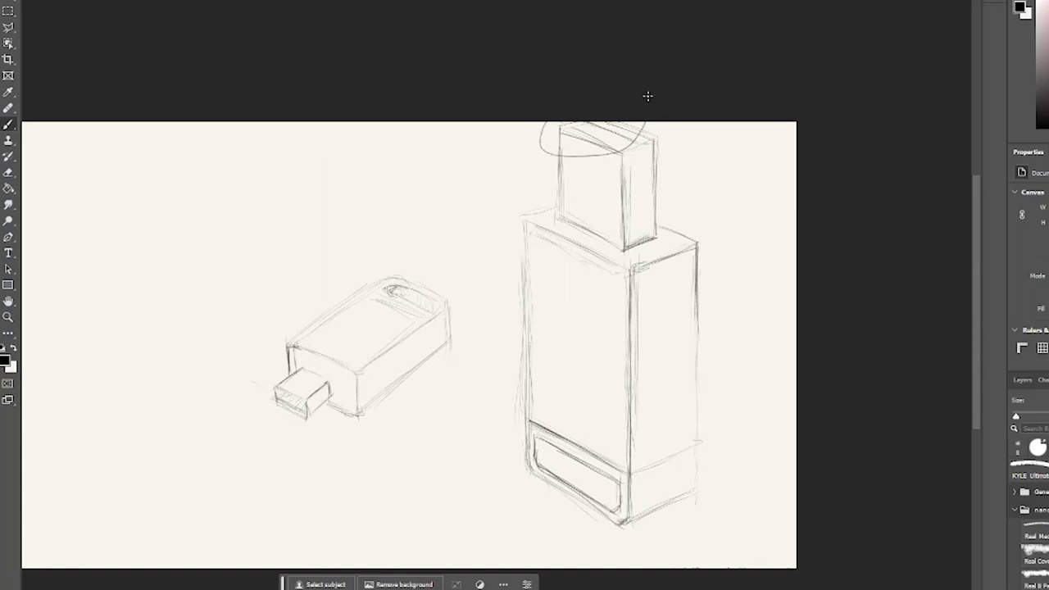
mouse_move(609, 125)
left_mouse_down()
mouse_move(581, 151)
mouse_move(621, 143)
left_mouse_up()
key("space")
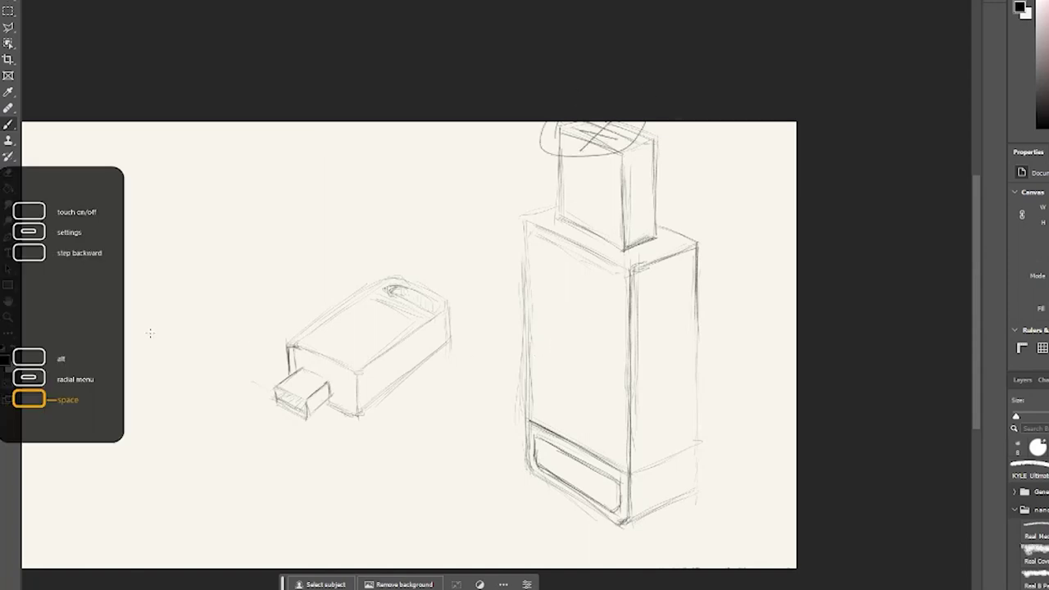
Step: Sketch a round clock body as loose concentric circles between the two USB sticks, just below the lying one
key("z")
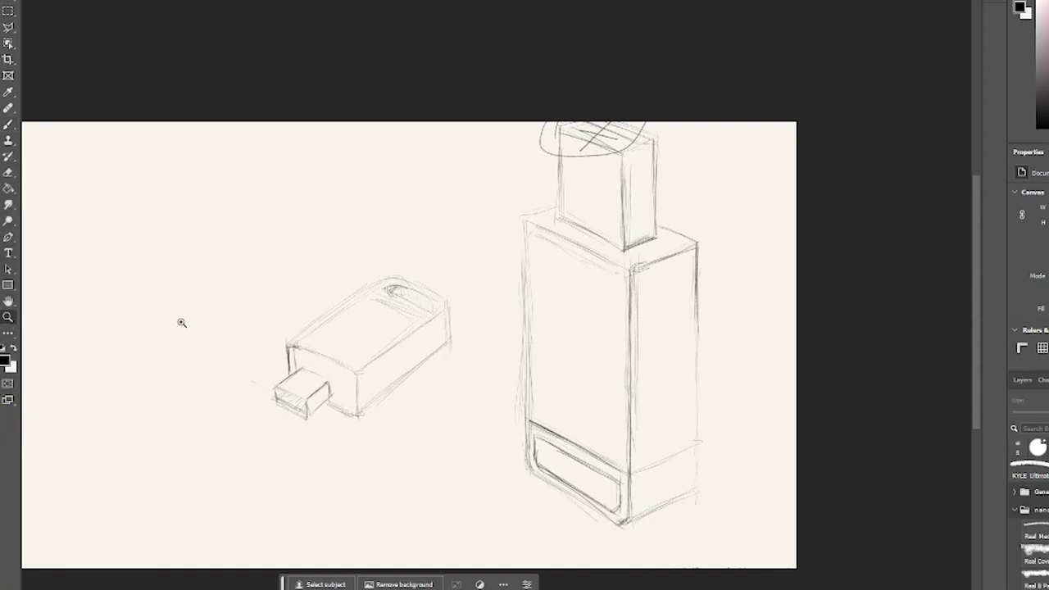
left_click(383, 330)
left_click_drag(341, 370, 358, 334)
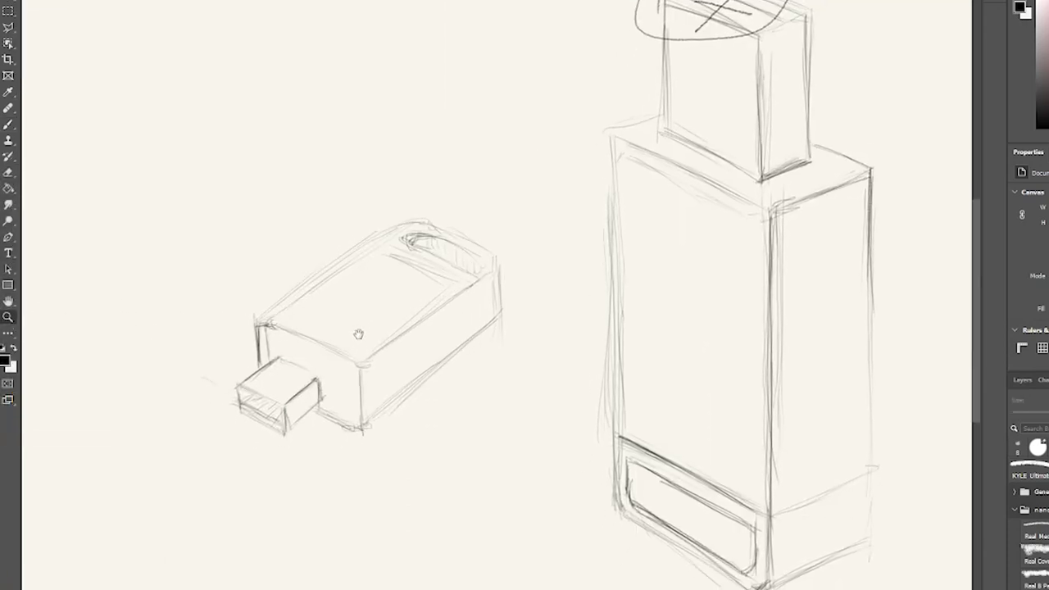
left_click(9, 125)
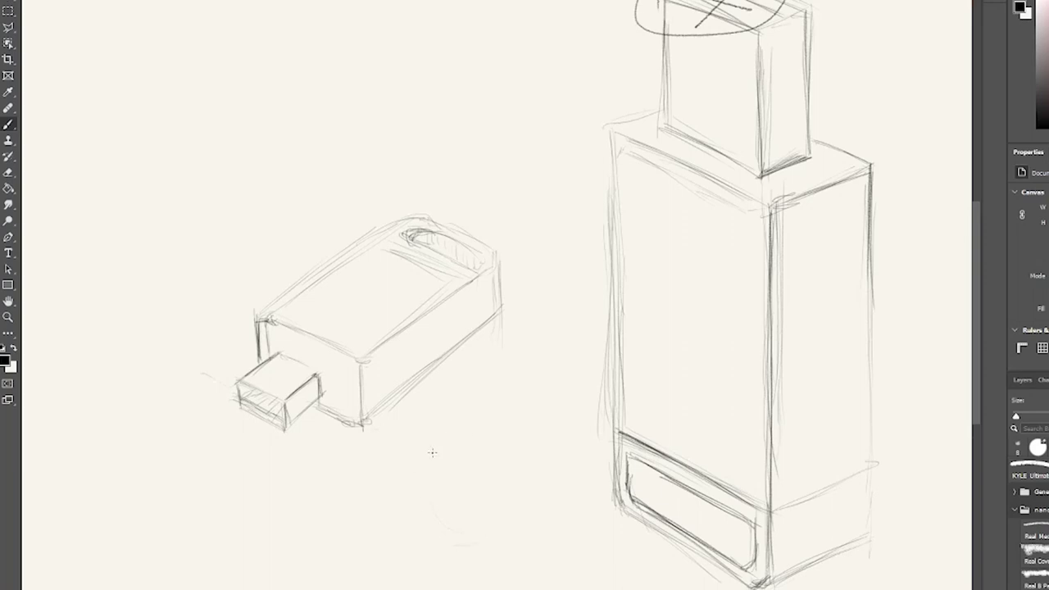
left_click_drag(432, 452, 503, 525)
left_click_drag(484, 422, 496, 525)
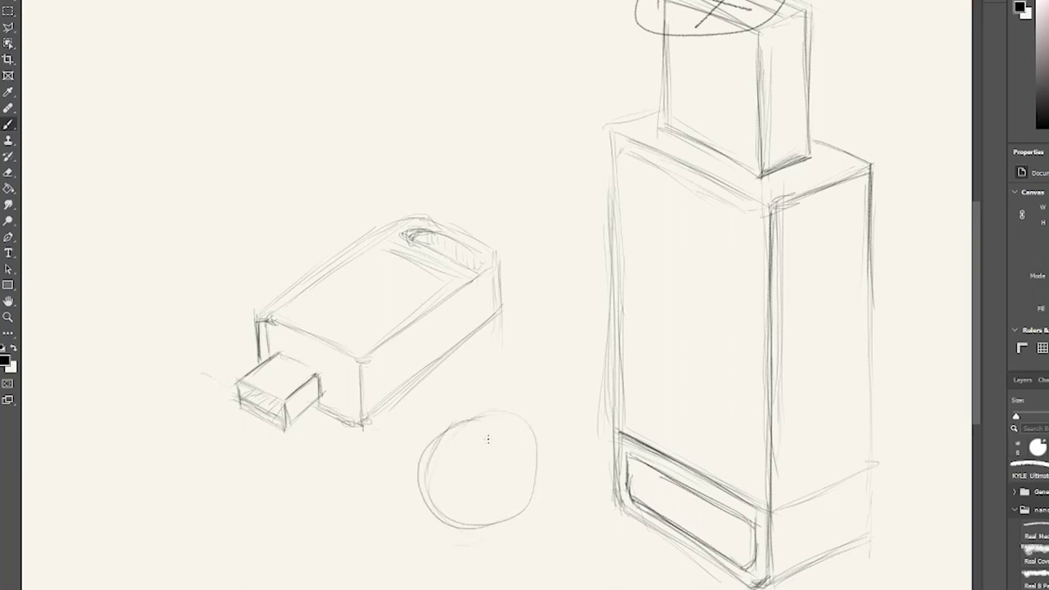
mouse_move(488, 440)
left_mouse_down()
mouse_move(507, 417)
mouse_move(521, 486)
mouse_move(533, 474)
mouse_move(487, 525)
left_mouse_up()
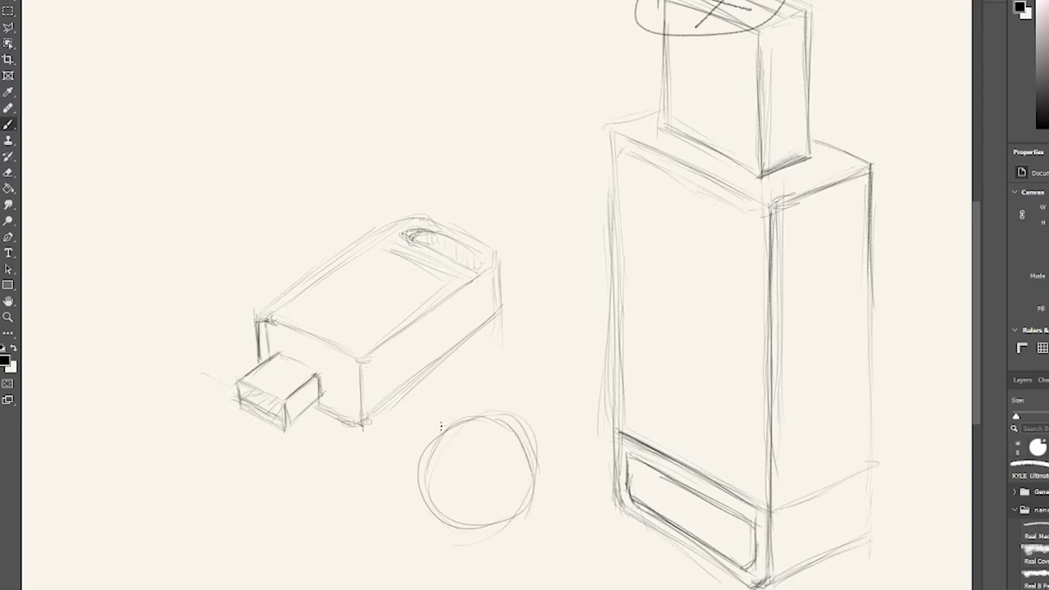
mouse_move(413, 464)
left_mouse_down()
mouse_move(419, 521)
mouse_move(413, 448)
mouse_move(450, 421)
mouse_move(519, 418)
mouse_move(537, 492)
mouse_move(492, 518)
mouse_move(492, 537)
mouse_move(520, 511)
left_mouse_up()
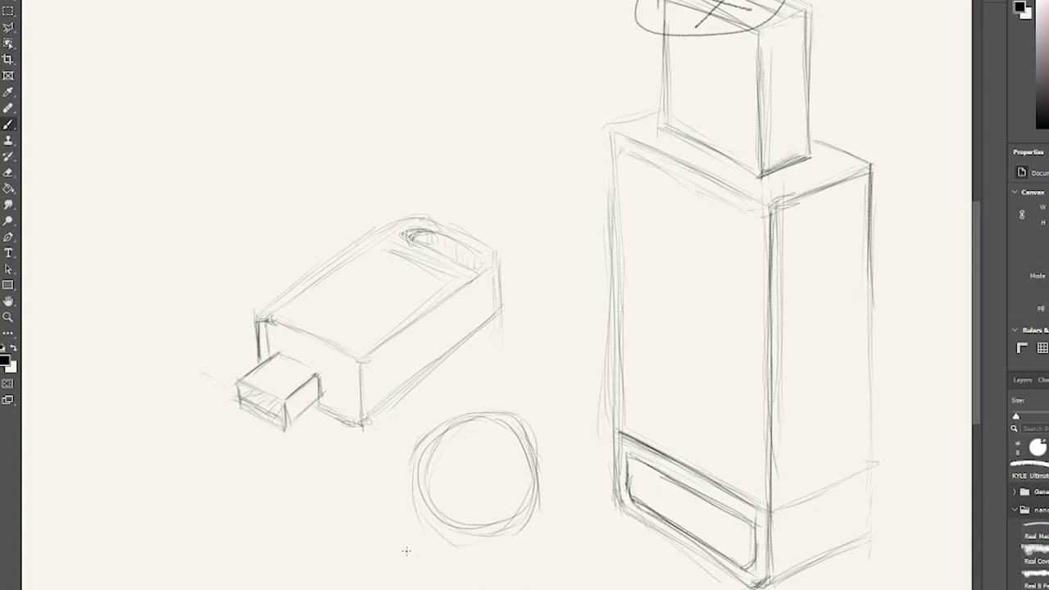
Step: Add two small round feet beneath the clock and reinforce the lower outer contour
left_click_drag(439, 537, 428, 545)
left_click_drag(528, 531, 531, 540)
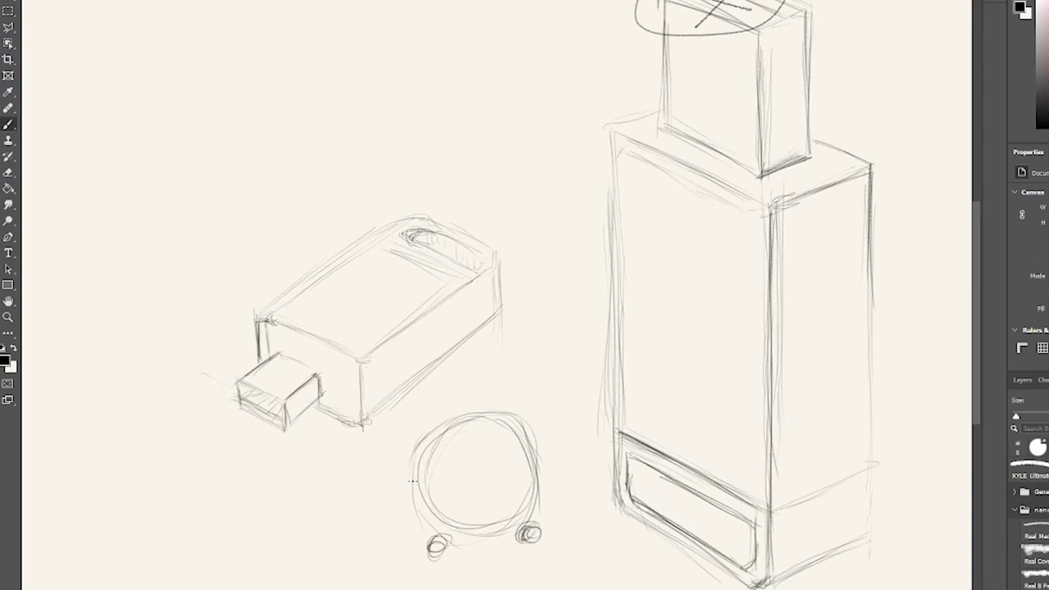
mouse_move(419, 474)
left_mouse_down()
mouse_move(449, 530)
mouse_move(442, 538)
mouse_move(467, 542)
mouse_move(440, 535)
mouse_move(426, 493)
mouse_move(465, 540)
left_mouse_up()
Step: Draw the dial's centre pin, the curved lower edge of the face, and the clock hands
left_click_drag(476, 473, 479, 471)
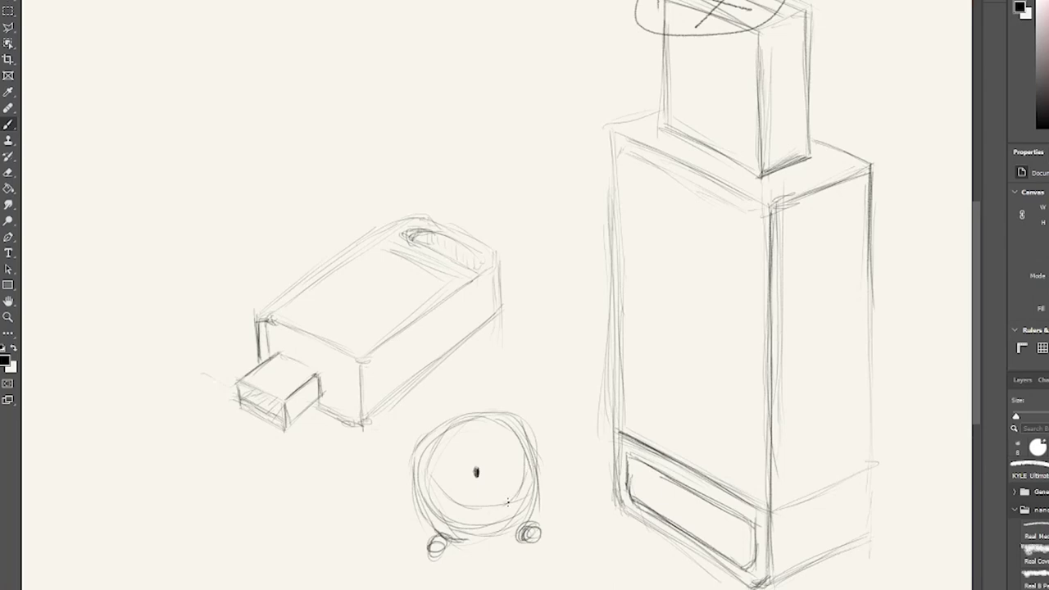
left_click_drag(432, 477, 488, 508)
mouse_move(476, 466)
left_mouse_down()
mouse_move(492, 438)
mouse_move(493, 496)
mouse_move(476, 465)
mouse_move(491, 502)
mouse_move(461, 482)
left_mouse_up()
left_click_drag(448, 443, 475, 465)
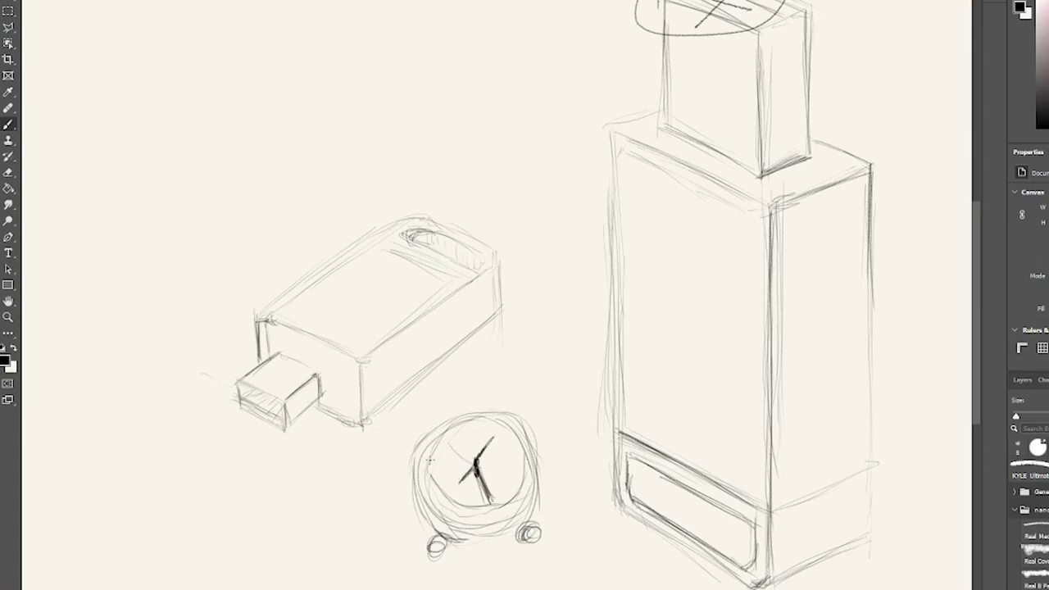
Step: Darken the clock's inner rim around both sides, the bottom and the top of the dial
mouse_move(443, 434)
left_mouse_down()
mouse_move(427, 471)
mouse_move(435, 436)
mouse_move(428, 480)
mouse_move(456, 528)
mouse_move(487, 531)
left_mouse_up()
mouse_move(435, 505)
left_mouse_down()
mouse_move(472, 535)
mouse_move(516, 520)
left_mouse_up()
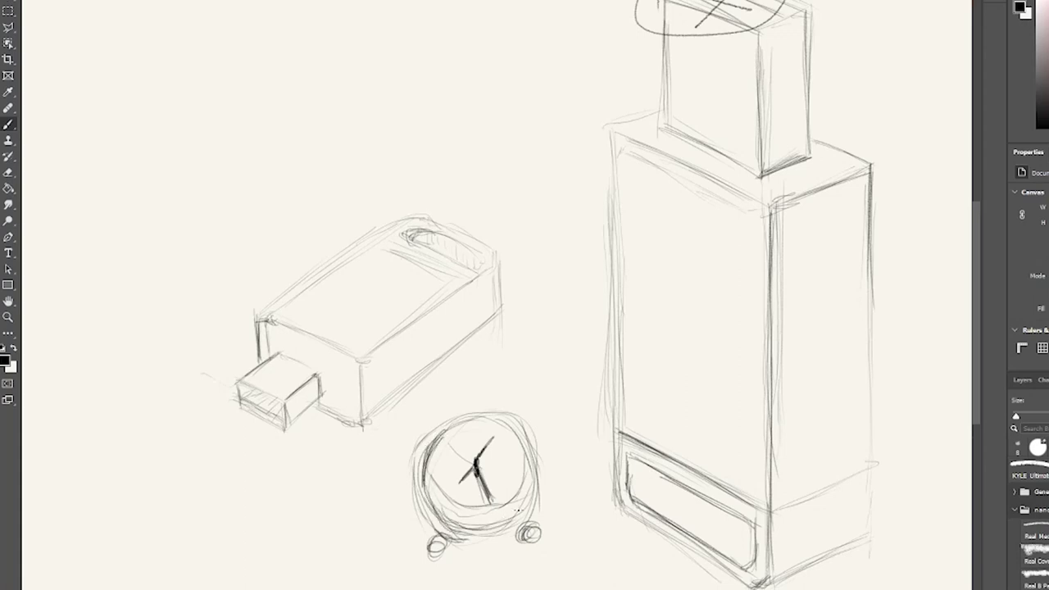
mouse_move(521, 448)
left_mouse_down()
mouse_move(518, 521)
mouse_move(533, 505)
mouse_move(506, 533)
left_mouse_up()
left_click_drag(527, 510, 497, 533)
left_click_drag(538, 490, 499, 532)
mouse_move(445, 446)
left_mouse_down()
mouse_move(476, 417)
mouse_move(458, 429)
mouse_move(522, 426)
left_mouse_up()
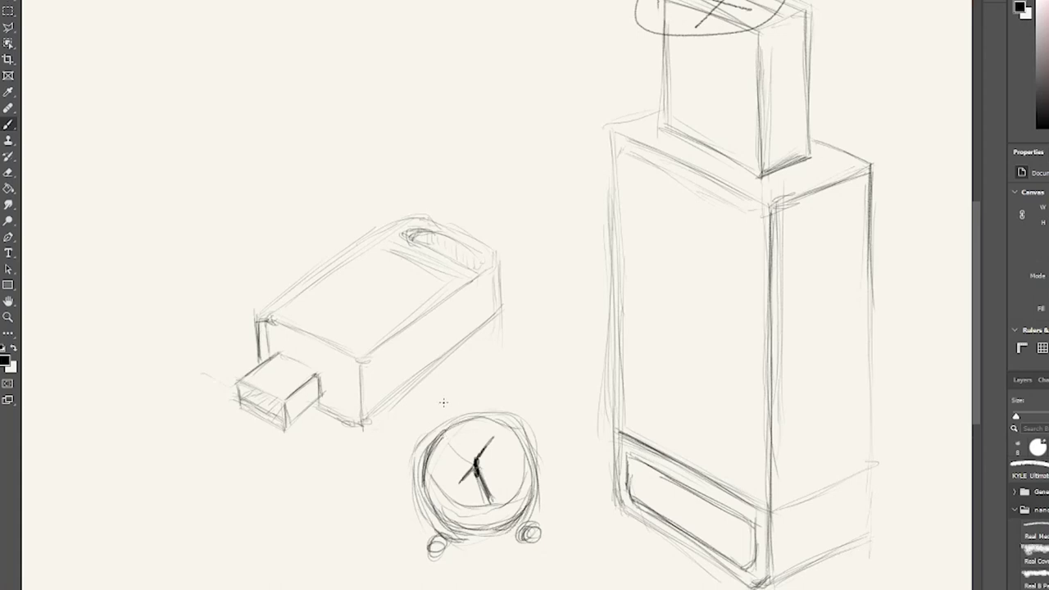
Step: Draw two bells with dark knobs, a small hammer between them, and a carrying handle on top of the clock
mouse_move(431, 417)
left_mouse_down()
mouse_move(462, 402)
mouse_move(446, 394)
mouse_move(439, 403)
mouse_move(441, 389)
mouse_move(473, 402)
mouse_move(447, 423)
mouse_move(468, 410)
left_mouse_up()
mouse_move(503, 405)
left_mouse_down()
mouse_move(526, 410)
mouse_move(531, 425)
mouse_move(531, 398)
mouse_move(533, 417)
mouse_move(517, 420)
mouse_move(523, 387)
left_mouse_up()
mouse_move(445, 401)
left_mouse_down()
mouse_move(466, 359)
mouse_move(514, 367)
mouse_move(516, 379)
mouse_move(491, 369)
mouse_move(454, 375)
mouse_move(482, 405)
mouse_move(519, 388)
mouse_move(495, 396)
left_mouse_up()
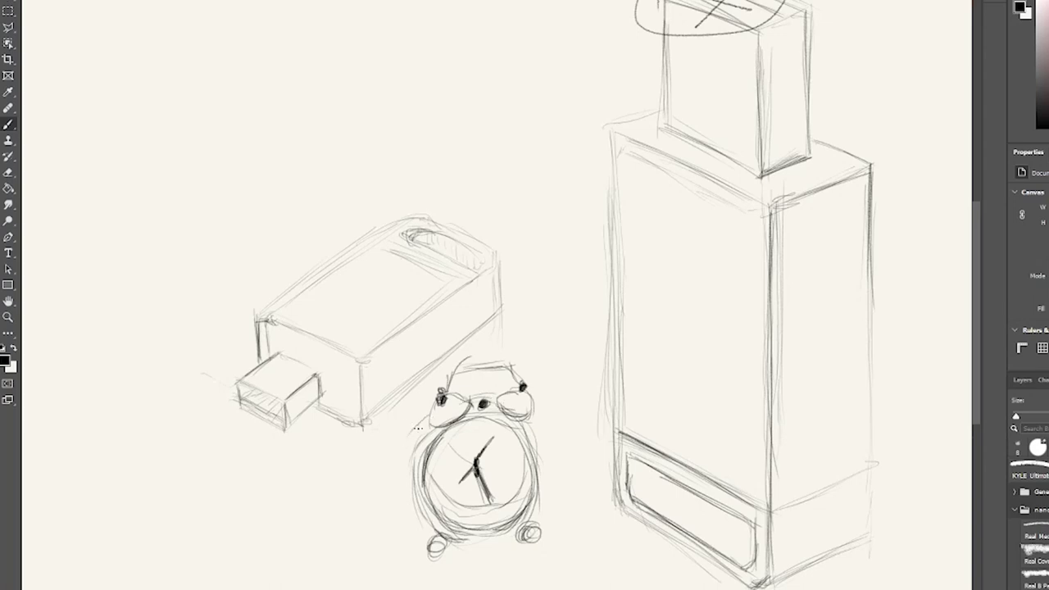
Step: Give the clock body depth with curved outer strokes along its left side down to the foot
mouse_move(428, 414)
left_mouse_down()
mouse_move(391, 472)
mouse_move(403, 490)
left_mouse_up()
mouse_move(412, 431)
left_mouse_down()
mouse_move(405, 466)
mouse_move(432, 530)
left_mouse_up()
left_click_drag(404, 477, 432, 531)
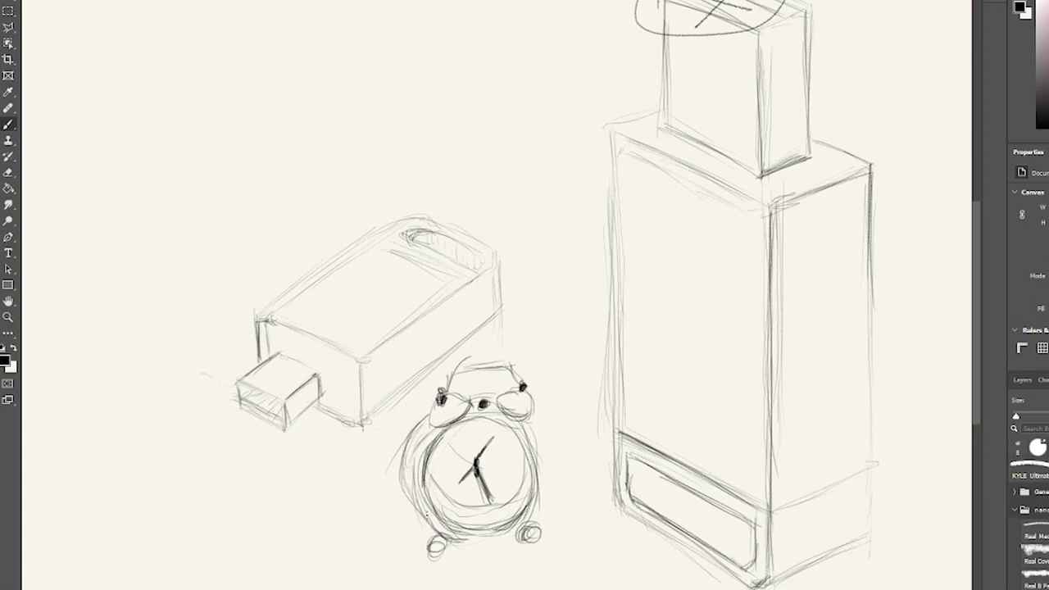
mouse_move(434, 438)
left_mouse_down()
mouse_move(417, 463)
mouse_move(424, 455)
mouse_move(441, 526)
left_mouse_up()
left_click_drag(421, 478, 460, 534)
left_click_drag(435, 508, 477, 527)
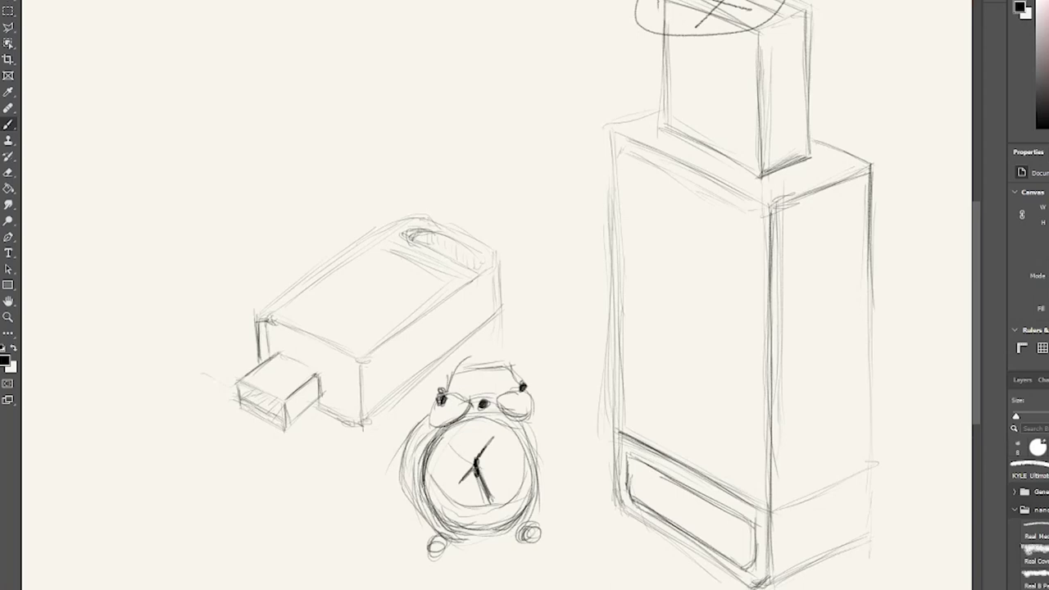
Step: Thicken the ring around the clock face with repeated curved strokes along both sides and the base
mouse_move(441, 430)
left_mouse_down()
mouse_move(420, 477)
mouse_move(421, 513)
left_mouse_up()
mouse_move(422, 475)
left_mouse_down()
mouse_move(434, 520)
mouse_move(478, 541)
mouse_move(487, 529)
left_mouse_up()
mouse_move(441, 431)
left_mouse_down()
mouse_move(490, 415)
mouse_move(538, 451)
mouse_move(538, 475)
left_mouse_up()
mouse_move(477, 417)
left_mouse_down()
mouse_move(535, 442)
mouse_move(541, 497)
left_mouse_up()
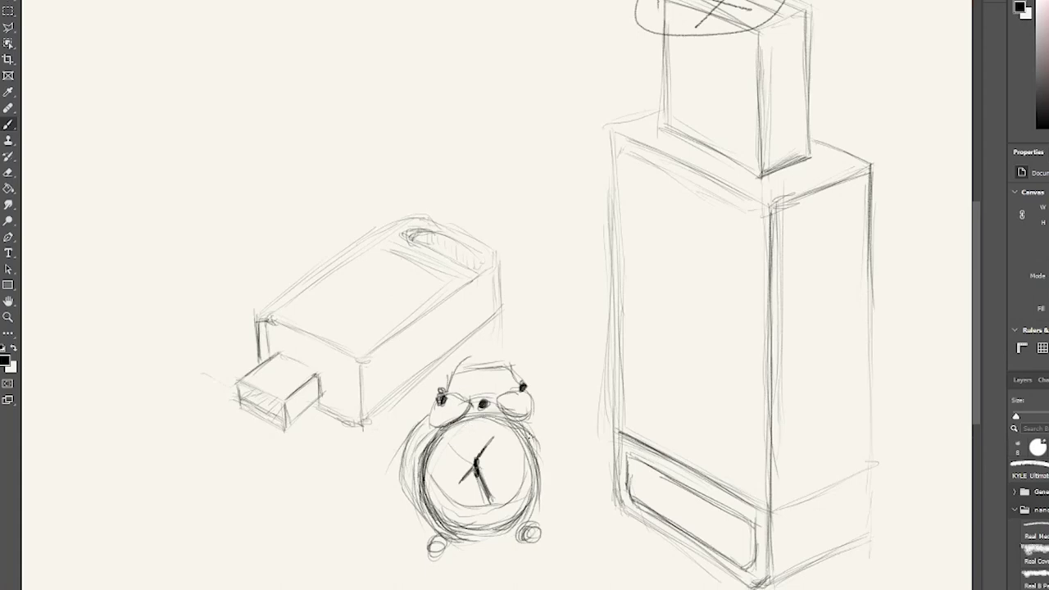
mouse_move(531, 437)
left_mouse_down()
mouse_move(524, 522)
mouse_move(450, 542)
left_mouse_up()
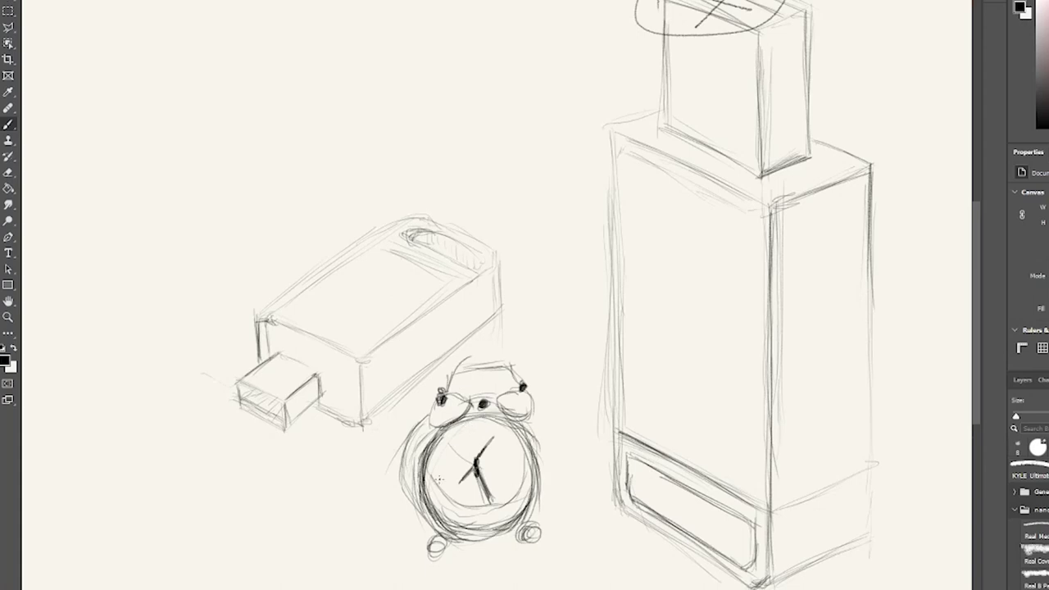
Step: Hatch the crescent beneath the dial and add hour marks around the clock face
mouse_move(425, 464)
left_mouse_down()
mouse_move(437, 489)
mouse_move(499, 505)
mouse_move(526, 474)
mouse_move(499, 505)
mouse_move(436, 500)
mouse_move(448, 522)
left_mouse_up()
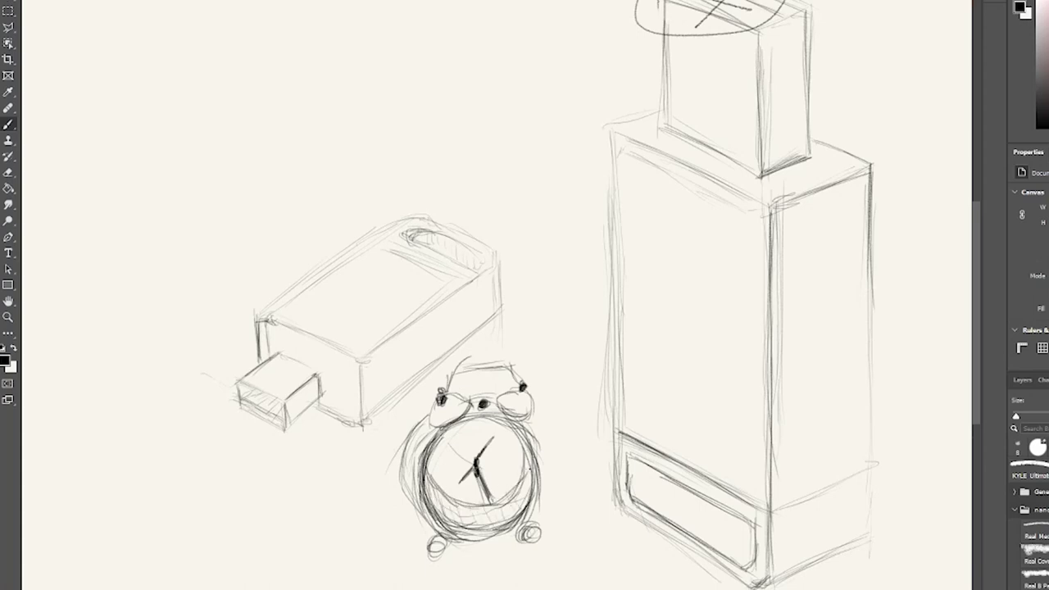
mouse_move(474, 419)
left_mouse_down()
mouse_move(511, 425)
mouse_move(521, 467)
mouse_move(512, 492)
mouse_move(486, 504)
mouse_move(448, 492)
left_mouse_up()
left_click_drag(442, 464, 433, 476)
left_click_drag(437, 447, 438, 458)
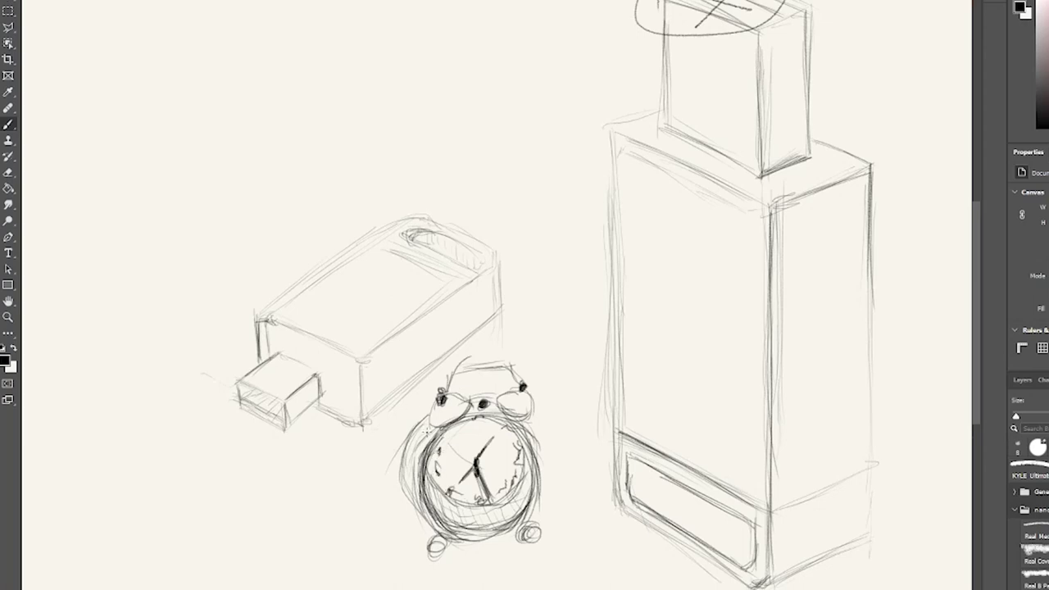
Step: Shade the clock's left side and underside with dense dark strokes, and darken the left foot
left_click_drag(430, 417, 402, 476)
mouse_move(418, 461)
left_mouse_down()
mouse_move(407, 492)
mouse_move(405, 480)
left_mouse_up()
mouse_move(405, 470)
left_mouse_down()
mouse_move(418, 520)
mouse_move(431, 515)
left_mouse_up()
left_click_drag(418, 487, 440, 527)
mouse_move(407, 471)
left_mouse_down()
mouse_move(449, 554)
mouse_move(452, 542)
left_mouse_up()
mouse_move(432, 517)
left_mouse_down()
mouse_move(453, 538)
mouse_move(431, 526)
left_mouse_up()
mouse_move(430, 526)
left_mouse_down()
mouse_move(459, 541)
mouse_move(442, 538)
left_mouse_up()
left_click_drag(456, 540, 471, 546)
left_click_drag(428, 505, 437, 521)
mouse_move(428, 507)
left_mouse_down()
mouse_move(441, 531)
mouse_move(467, 541)
mouse_move(437, 532)
left_mouse_up()
mouse_move(442, 534)
left_mouse_down()
mouse_move(468, 545)
mouse_move(507, 535)
mouse_move(518, 516)
left_mouse_up()
mouse_move(492, 538)
left_mouse_down()
mouse_move(538, 500)
mouse_move(501, 538)
mouse_move(482, 541)
left_mouse_up()
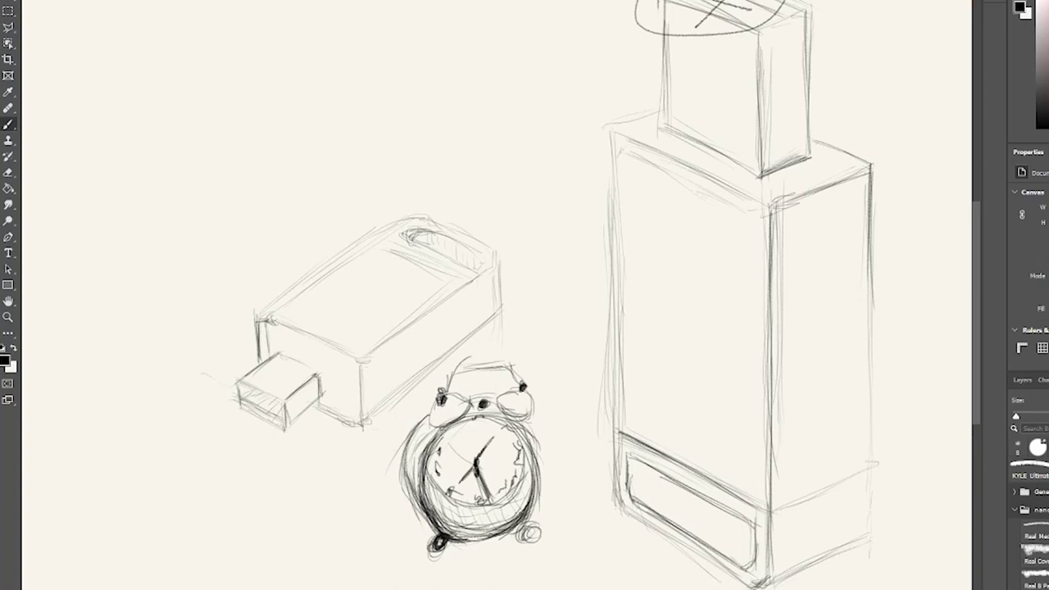
Step: Darken the rim along the clock's base and right side, and shade the right foot
mouse_move(429, 513)
left_mouse_down()
mouse_move(461, 540)
mouse_move(458, 532)
mouse_move(497, 536)
mouse_move(515, 520)
left_mouse_up()
left_click_drag(536, 454, 528, 512)
left_click_drag(535, 470, 525, 525)
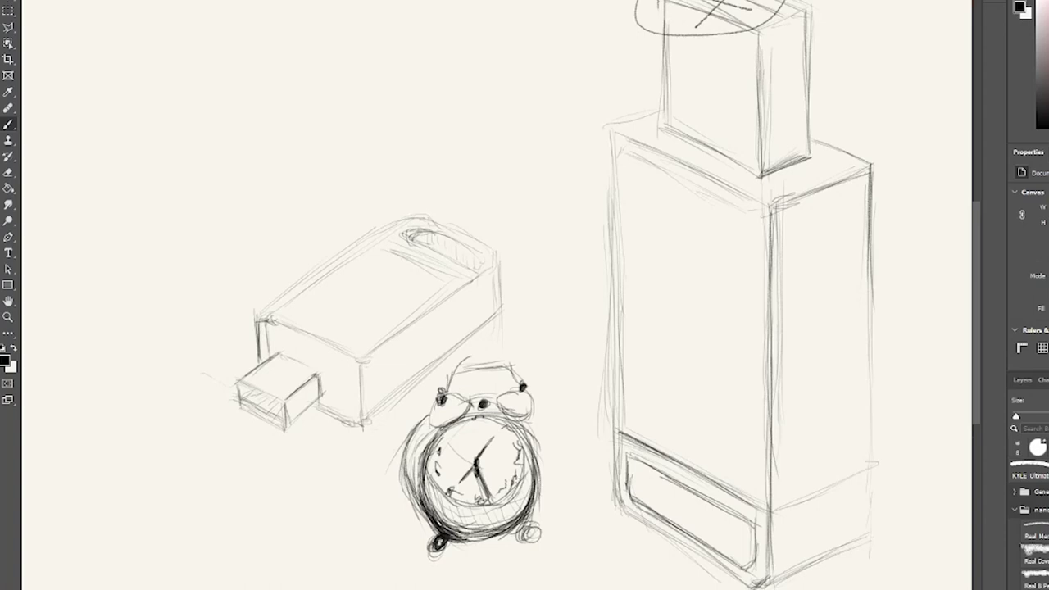
mouse_move(447, 428)
left_mouse_down()
mouse_move(490, 420)
mouse_move(538, 483)
mouse_move(530, 534)
mouse_move(540, 538)
left_mouse_up()
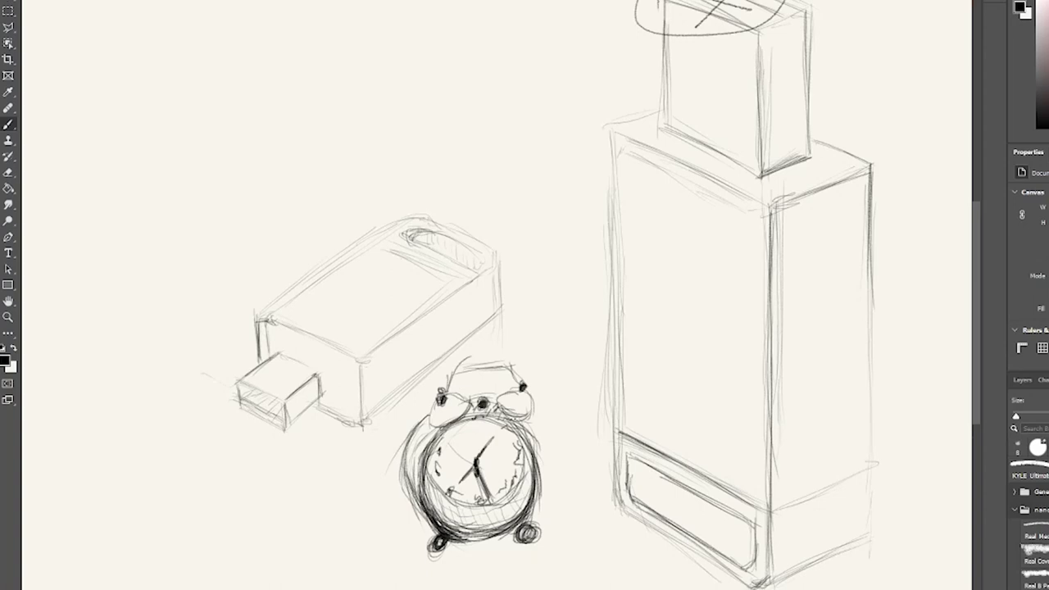
Step: Reinforce the outlines of both bells and the clock's upper right shoulder
left_click_drag(527, 418, 542, 454)
mouse_move(499, 400)
left_mouse_down()
mouse_move(518, 419)
mouse_move(531, 414)
mouse_move(465, 417)
left_mouse_up()
left_click_drag(438, 401, 433, 426)
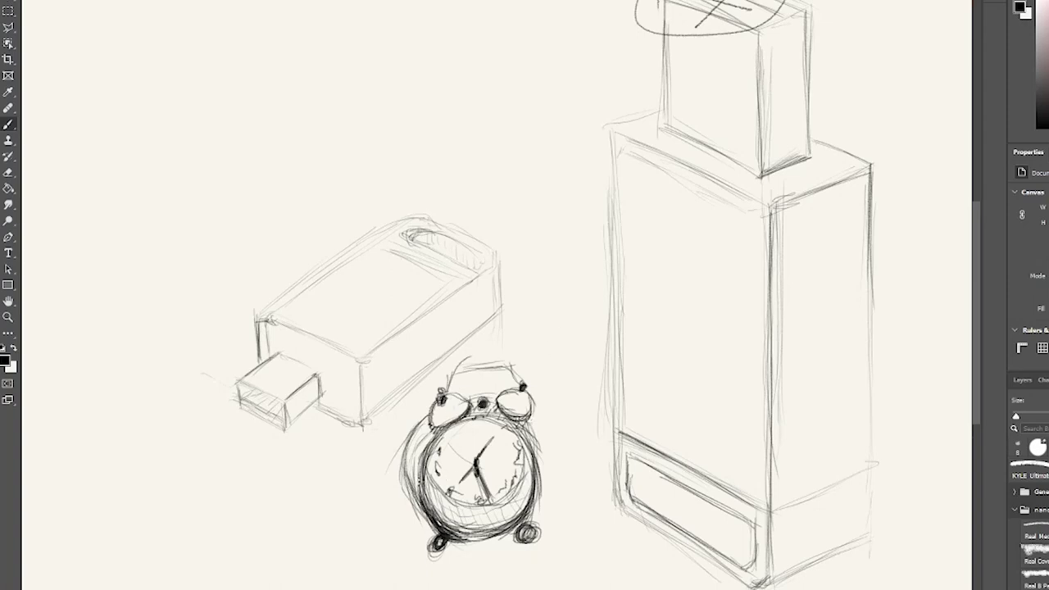
Step: Deepen the shading along the outer left side of the clock body up to the bell
left_click_drag(408, 459, 423, 503)
mouse_move(405, 436)
left_mouse_down()
mouse_move(428, 515)
mouse_move(407, 472)
left_mouse_up()
left_click_drag(427, 414, 412, 480)
left_click_drag(423, 435, 412, 483)
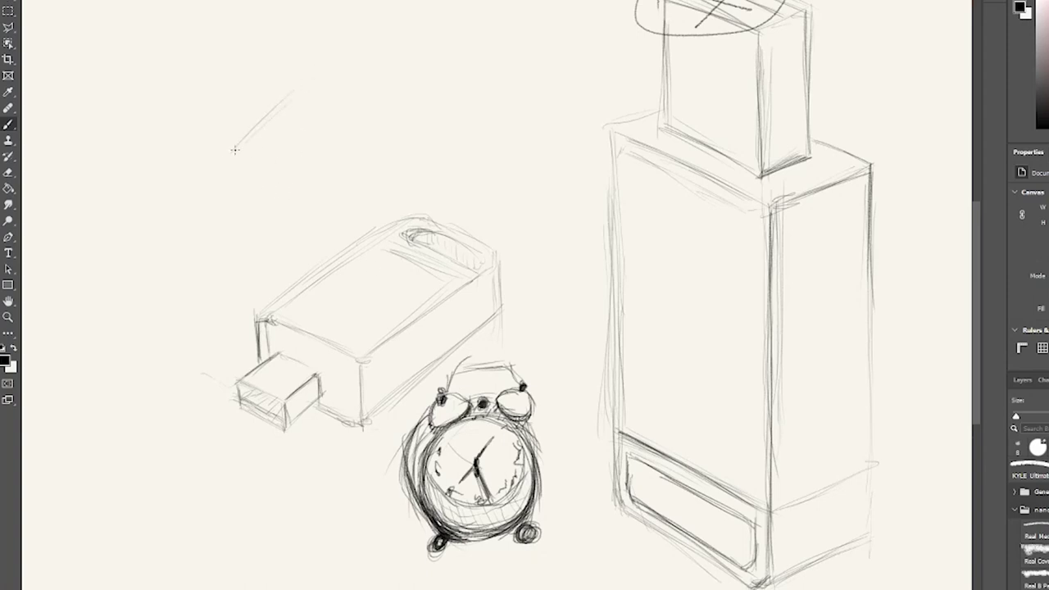
Step: Sketch a slanted rectangular top face for a toy car above the lying USB stick
mouse_move(232, 150)
left_mouse_down()
mouse_move(323, 70)
mouse_move(383, 98)
mouse_move(293, 201)
left_mouse_up()
left_click_drag(238, 141, 219, 166)
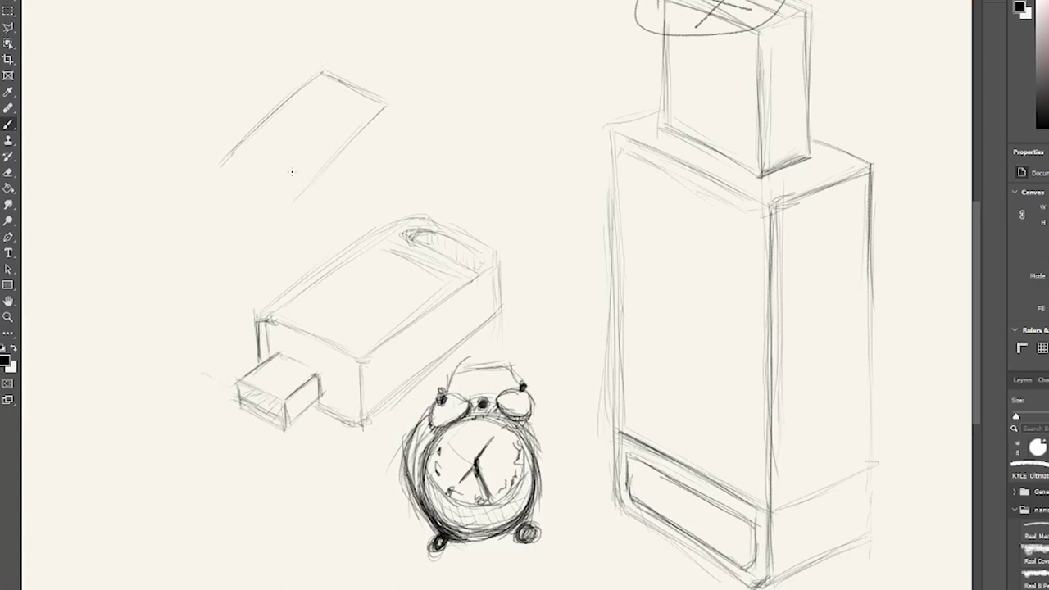
mouse_move(215, 179)
left_mouse_down()
mouse_move(283, 211)
mouse_move(323, 170)
mouse_move(329, 202)
mouse_move(316, 195)
mouse_move(337, 198)
left_mouse_up()
Step: Draw four round wheels in perspective at the car's corners, two on each long side
mouse_move(336, 169)
left_mouse_down()
mouse_move(315, 185)
mouse_move(315, 207)
mouse_move(326, 207)
mouse_move(336, 168)
mouse_move(344, 205)
mouse_move(328, 215)
left_mouse_up()
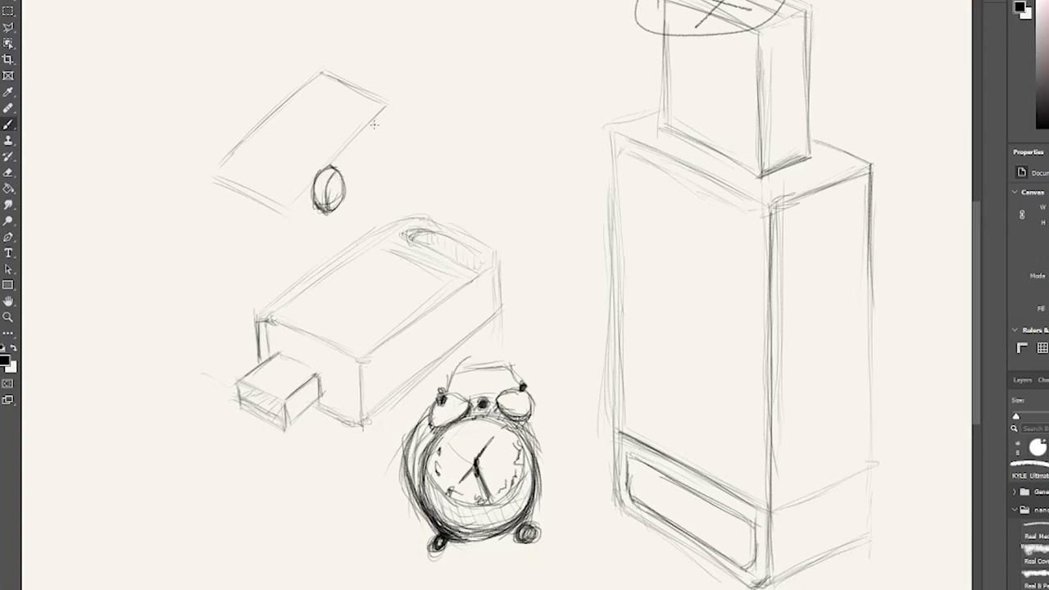
mouse_move(378, 112)
left_mouse_down()
mouse_move(376, 148)
mouse_move(381, 117)
mouse_move(403, 108)
mouse_move(391, 107)
mouse_move(403, 121)
mouse_move(389, 131)
mouse_move(395, 118)
mouse_move(396, 152)
mouse_move(396, 123)
mouse_move(403, 143)
mouse_move(403, 122)
mouse_move(391, 158)
mouse_move(371, 143)
mouse_move(375, 168)
mouse_move(370, 148)
mouse_move(387, 159)
mouse_move(405, 125)
left_mouse_up()
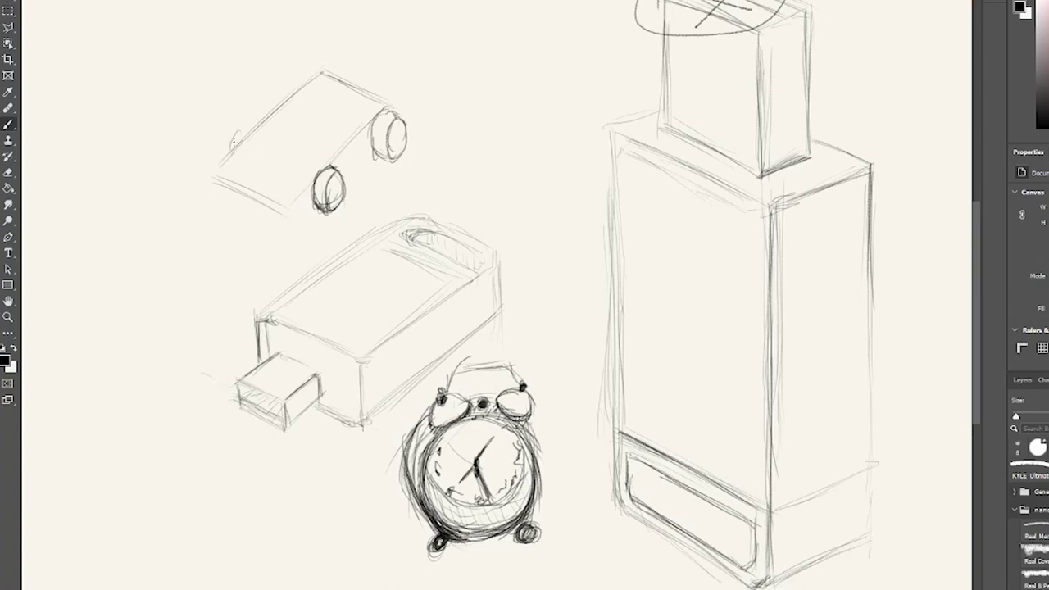
mouse_move(233, 141)
left_mouse_down()
mouse_move(247, 137)
mouse_move(216, 156)
left_mouse_up()
mouse_move(222, 119)
left_mouse_down()
mouse_move(249, 128)
mouse_move(233, 123)
mouse_move(217, 139)
mouse_move(219, 159)
left_mouse_up()
mouse_move(296, 88)
left_mouse_down()
mouse_move(305, 82)
mouse_move(290, 68)
mouse_move(277, 100)
mouse_move(313, 65)
mouse_move(295, 95)
left_mouse_up()
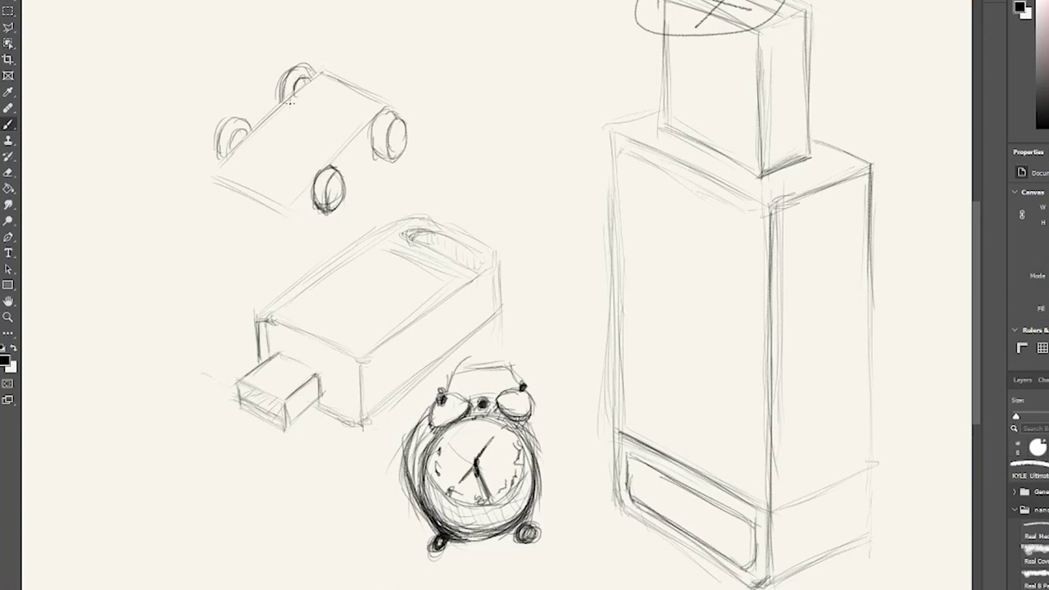
Step: Complete the car's front face and lower side edges, firm up the top edges, and add a small hook-like detail in front
mouse_move(214, 184)
left_mouse_down()
mouse_move(215, 211)
mouse_move(243, 192)
mouse_move(287, 216)
left_mouse_up()
mouse_move(209, 213)
left_mouse_down()
mouse_move(281, 242)
mouse_move(286, 208)
mouse_move(292, 241)
mouse_move(319, 215)
left_mouse_up()
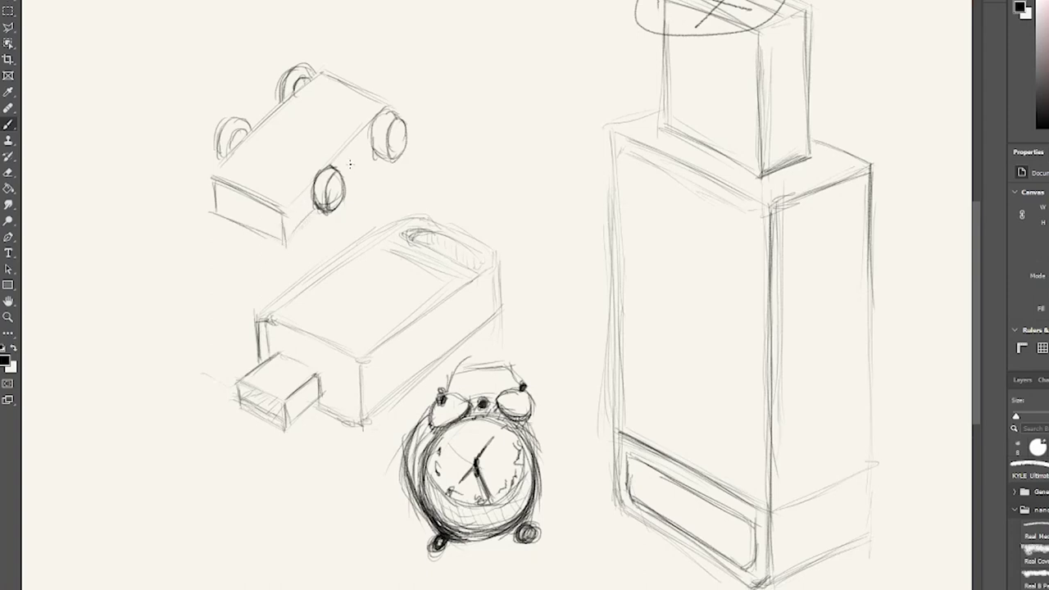
left_click_drag(351, 164, 374, 151)
mouse_move(213, 176)
left_mouse_down()
mouse_move(290, 97)
mouse_move(216, 169)
left_mouse_up()
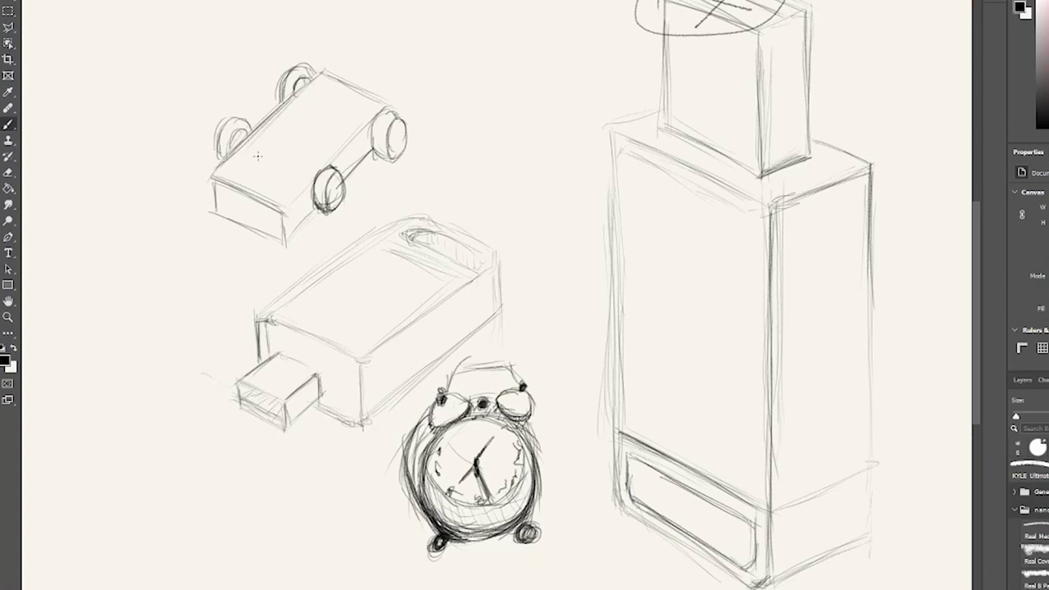
mouse_move(338, 156)
left_mouse_down()
mouse_move(284, 212)
mouse_move(340, 149)
left_mouse_up()
mouse_move(237, 207)
left_mouse_down()
mouse_move(250, 202)
mouse_move(241, 234)
left_mouse_up()
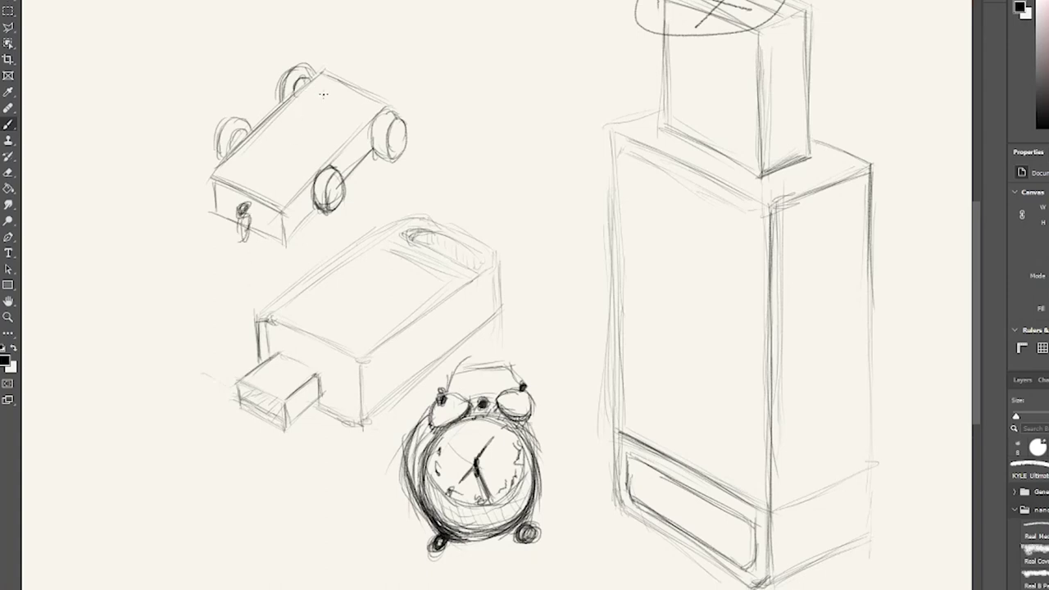
Step: Widen and darken the outline of the toy car's near front wheel
mouse_move(330, 178)
left_mouse_down()
mouse_move(332, 220)
mouse_move(344, 176)
mouse_move(347, 215)
mouse_move(333, 216)
mouse_move(342, 180)
mouse_move(348, 217)
mouse_move(347, 175)
mouse_move(344, 218)
mouse_move(320, 221)
mouse_move(335, 220)
mouse_move(345, 176)
mouse_move(346, 213)
left_mouse_up()
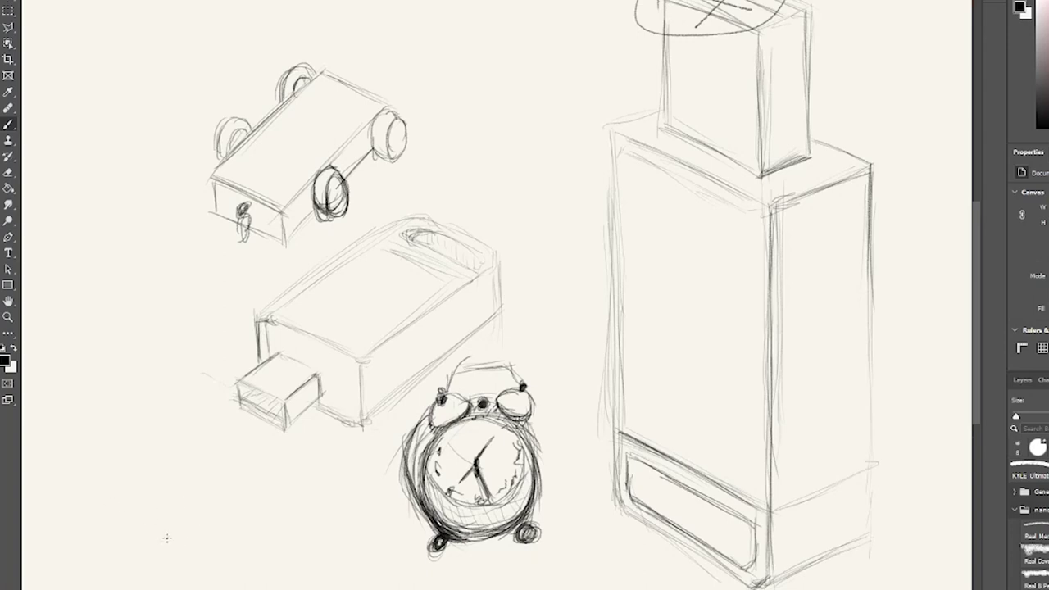
Step: Sketch a slanted pencil below the lying USB stick, with a sharpened dark tip, a long barrel, and a band near its rounded end
mouse_move(190, 520)
left_mouse_down()
mouse_move(155, 548)
mouse_move(156, 583)
mouse_move(158, 565)
mouse_move(202, 539)
mouse_move(202, 550)
mouse_move(286, 485)
left_mouse_up()
left_click_drag(224, 536, 311, 469)
mouse_move(200, 515)
left_mouse_down()
mouse_move(299, 452)
mouse_move(318, 462)
left_mouse_up()
mouse_move(305, 451)
left_mouse_down()
mouse_move(315, 471)
mouse_move(321, 446)
mouse_move(329, 453)
mouse_move(343, 440)
mouse_move(321, 454)
left_mouse_up()
mouse_move(325, 456)
left_mouse_down()
mouse_move(338, 442)
mouse_move(321, 444)
mouse_move(340, 443)
left_mouse_up()
left_click_drag(313, 468, 340, 437)
mouse_move(319, 462)
left_mouse_down()
mouse_move(326, 452)
mouse_move(312, 451)
mouse_move(223, 535)
left_mouse_up()
left_click_drag(287, 487, 210, 544)
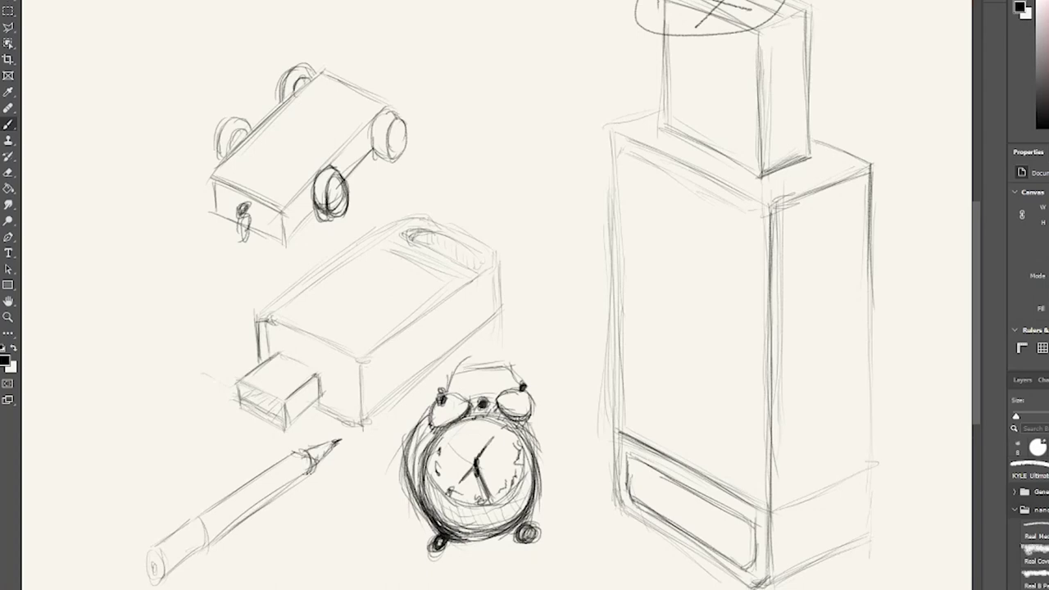
mouse_move(310, 474)
left_mouse_down()
mouse_move(159, 580)
mouse_move(153, 574)
mouse_move(159, 587)
mouse_move(148, 576)
mouse_move(155, 572)
left_mouse_up()
mouse_move(177, 525)
left_mouse_down()
mouse_move(187, 535)
mouse_move(202, 515)
mouse_move(209, 553)
mouse_move(228, 530)
left_mouse_up()
left_click_drag(185, 564, 259, 508)
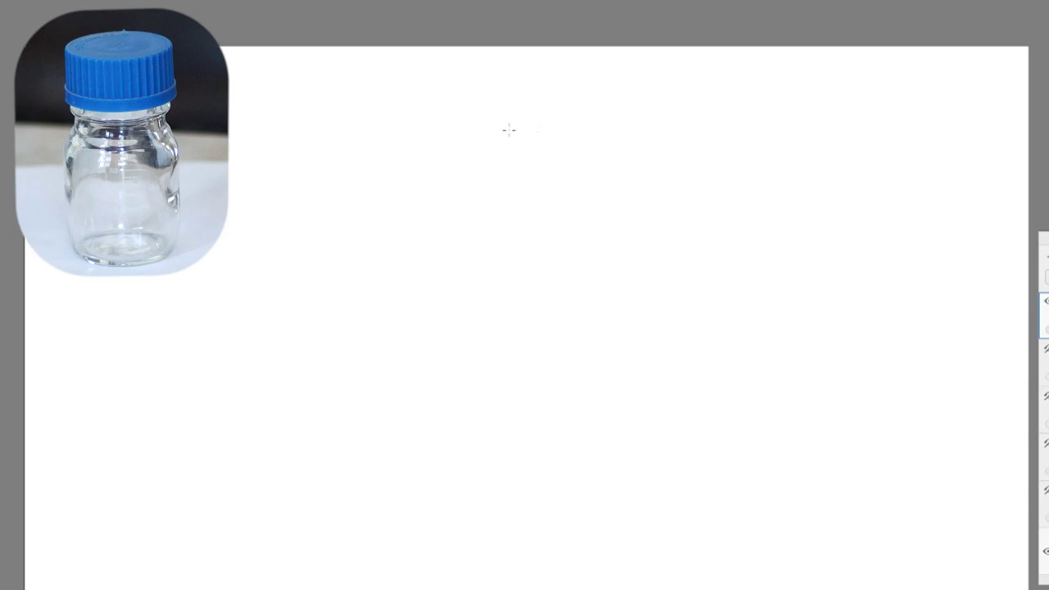
Step: Sketch the bottle cap's slightly tilted elliptical top on the blank canvas and firm up its outline with repeated strokes
mouse_move(525, 135)
left_mouse_down()
mouse_move(478, 139)
mouse_move(571, 139)
mouse_move(489, 136)
mouse_move(499, 134)
left_mouse_up()
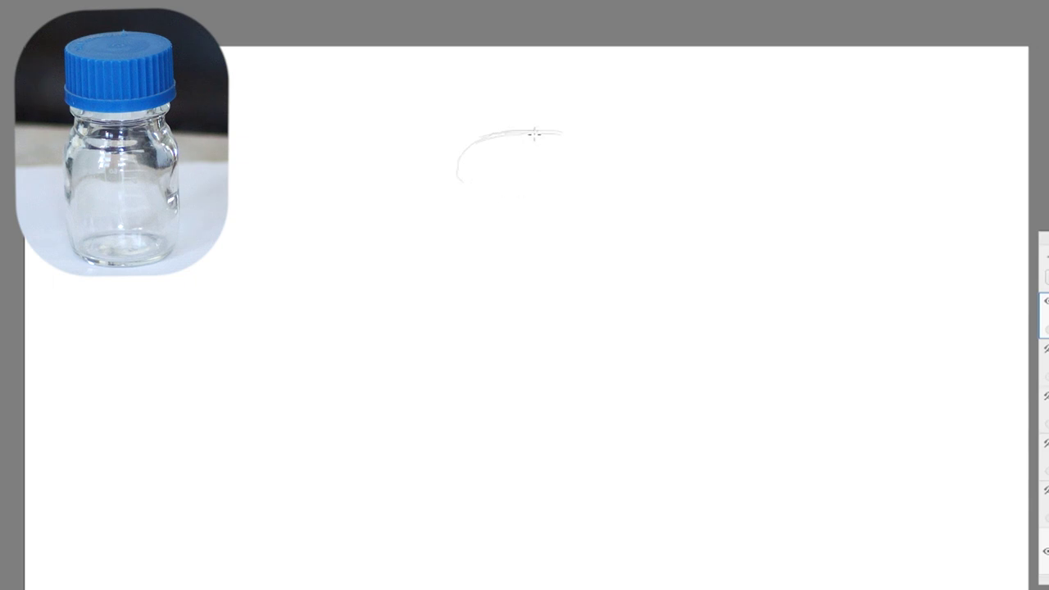
mouse_move(539, 129)
left_mouse_down()
mouse_move(574, 136)
mouse_move(579, 159)
mouse_move(574, 136)
left_mouse_up()
mouse_move(459, 168)
left_mouse_down()
mouse_move(475, 147)
mouse_move(479, 193)
left_mouse_up()
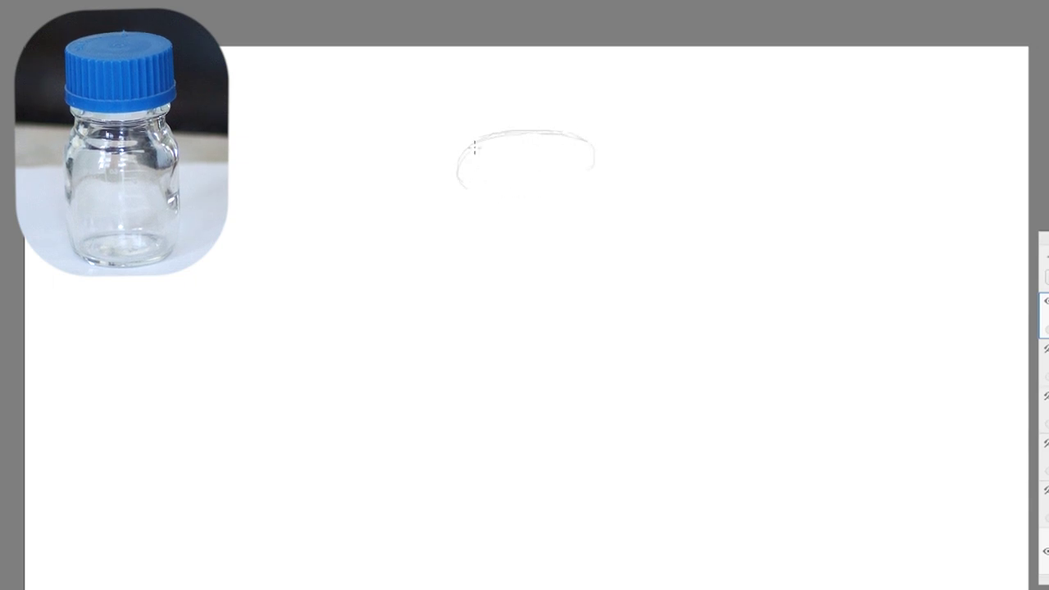
mouse_move(473, 147)
left_mouse_down()
mouse_move(466, 166)
mouse_move(514, 192)
mouse_move(557, 182)
left_mouse_up()
mouse_move(595, 149)
left_mouse_down()
mouse_move(541, 187)
mouse_move(583, 174)
left_mouse_up()
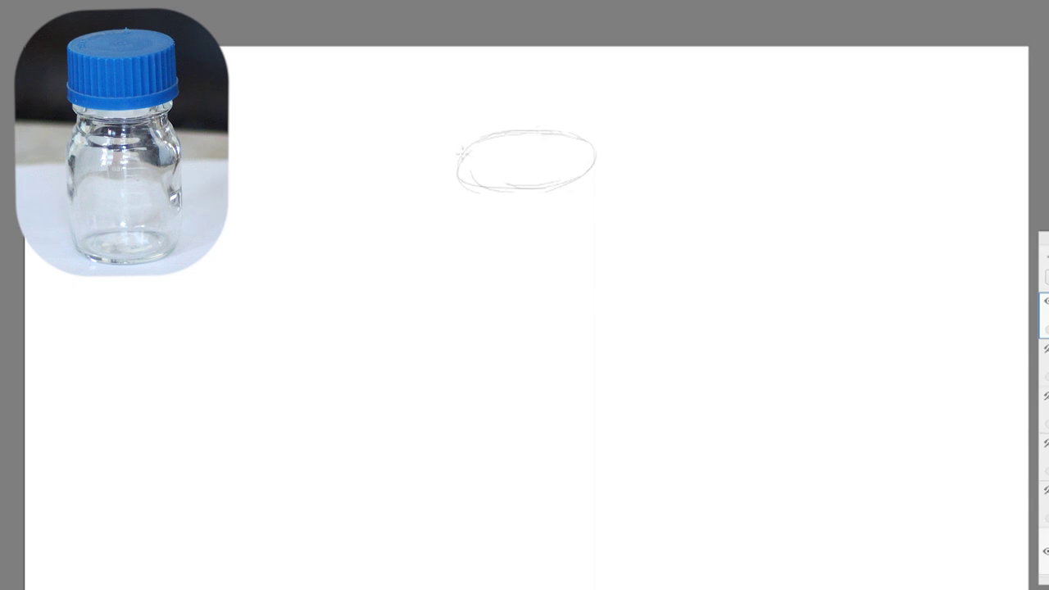
mouse_move(464, 150)
left_mouse_down()
mouse_move(476, 179)
mouse_move(458, 158)
mouse_move(512, 186)
left_mouse_up()
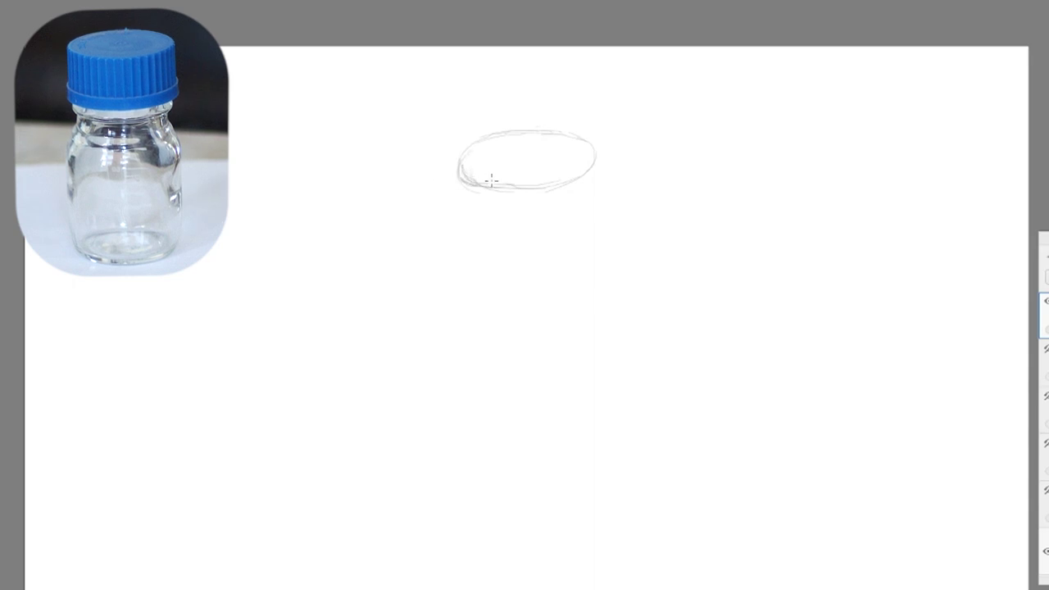
left_click_drag(469, 147, 539, 128)
mouse_move(465, 154)
left_mouse_down()
mouse_move(554, 136)
mouse_move(574, 177)
mouse_move(557, 179)
left_mouse_up()
left_click_drag(477, 185, 548, 195)
Step: Draw the cap's two sides and curved lower edge, with a darkened double-line rim around its base
left_click_drag(455, 168, 464, 231)
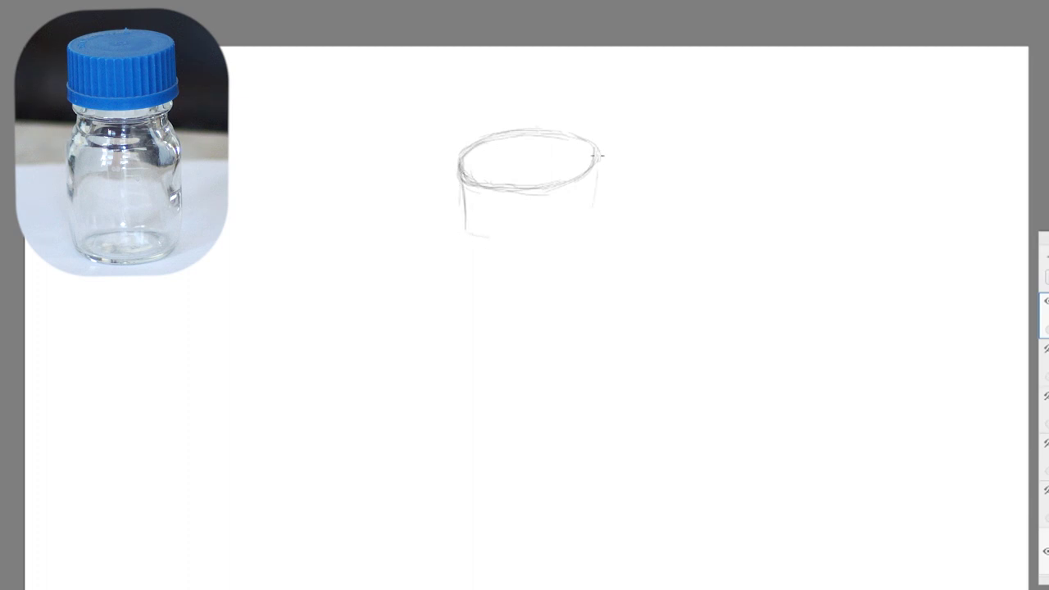
mouse_move(602, 154)
left_mouse_down()
mouse_move(598, 218)
mouse_move(473, 243)
mouse_move(595, 219)
mouse_move(597, 161)
mouse_move(594, 225)
mouse_move(565, 234)
left_mouse_up()
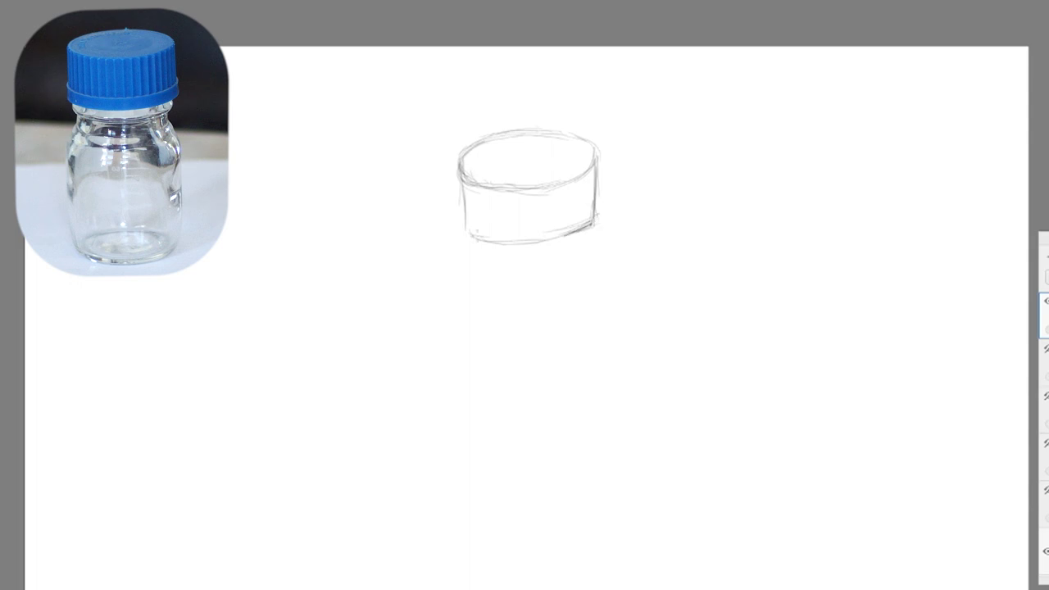
left_click_drag(469, 233, 584, 227)
mouse_move(467, 229)
left_mouse_down()
mouse_move(505, 235)
mouse_move(477, 235)
left_mouse_up()
mouse_move(579, 223)
left_mouse_down()
mouse_move(598, 213)
mouse_move(546, 231)
left_mouse_up()
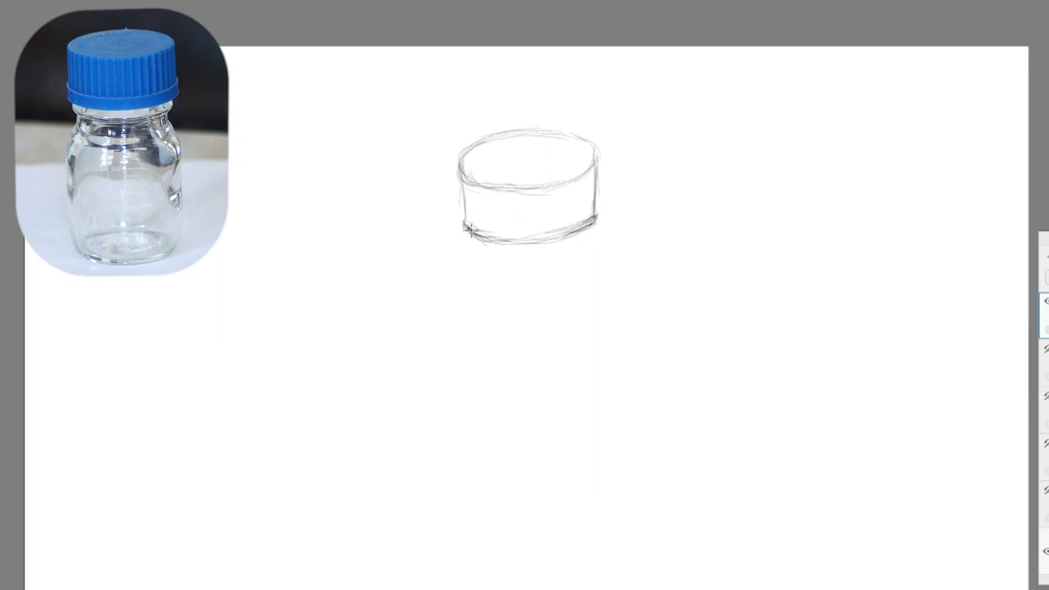
mouse_move(467, 223)
left_mouse_down()
mouse_move(501, 238)
mouse_move(543, 230)
left_mouse_up()
mouse_move(465, 221)
left_mouse_down()
mouse_move(475, 237)
mouse_move(498, 239)
left_mouse_up()
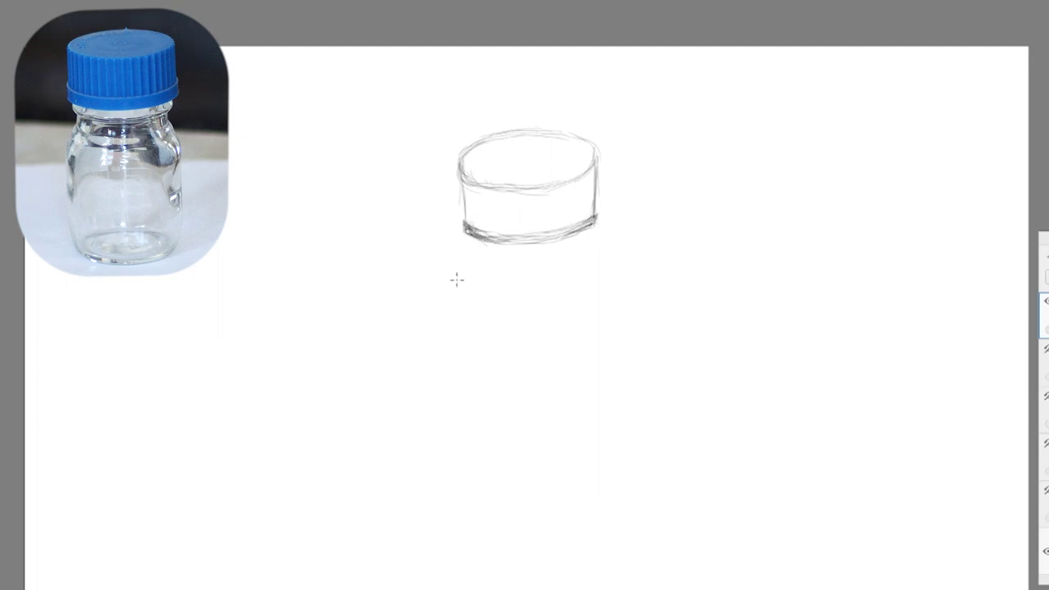
left_click_drag(596, 216, 565, 236)
Step: Add the bottle's short neck below the cap rim, with two short sides and a curved lower line
left_click_drag(474, 249, 465, 238)
left_click_drag(591, 230, 577, 246)
mouse_move(476, 253)
left_mouse_down()
mouse_move(540, 261)
mouse_move(584, 248)
left_mouse_up()
Step: Draw the left and right side contours of the glass body, sloping out from the neck into long, nearly vertical sides
mouse_move(481, 263)
left_mouse_down()
mouse_move(460, 325)
mouse_move(465, 292)
mouse_move(460, 315)
mouse_move(461, 449)
mouse_move(470, 268)
mouse_move(464, 472)
left_mouse_up()
left_click_drag(457, 423, 472, 485)
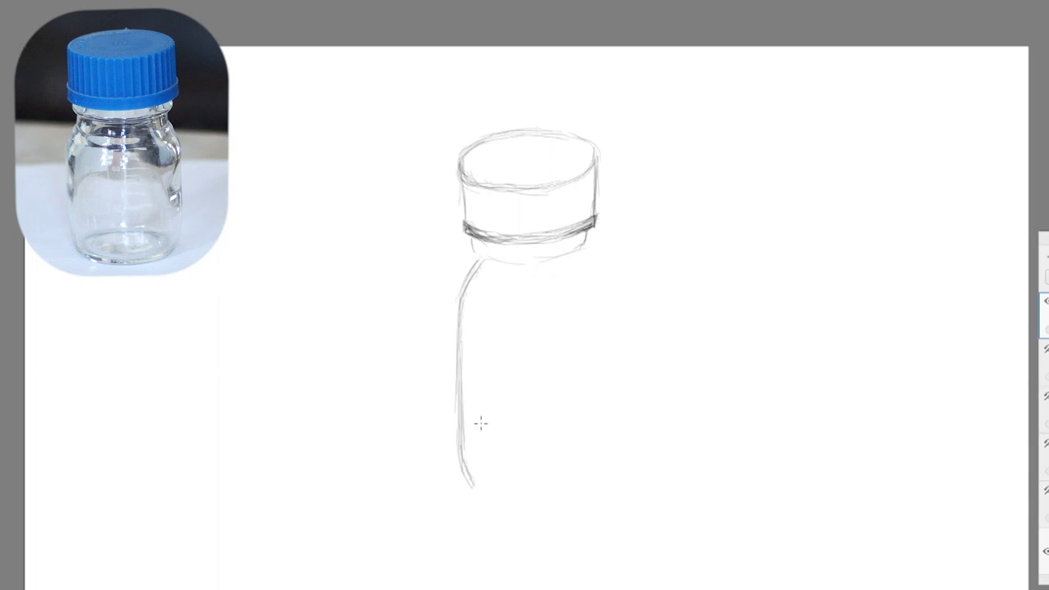
left_click_drag(587, 252, 599, 276)
left_click_drag(584, 233, 608, 311)
left_click_drag(600, 275, 610, 385)
left_click_drag(610, 361, 607, 459)
mouse_move(593, 261)
left_mouse_down()
mouse_move(612, 311)
mouse_move(613, 368)
left_mouse_up()
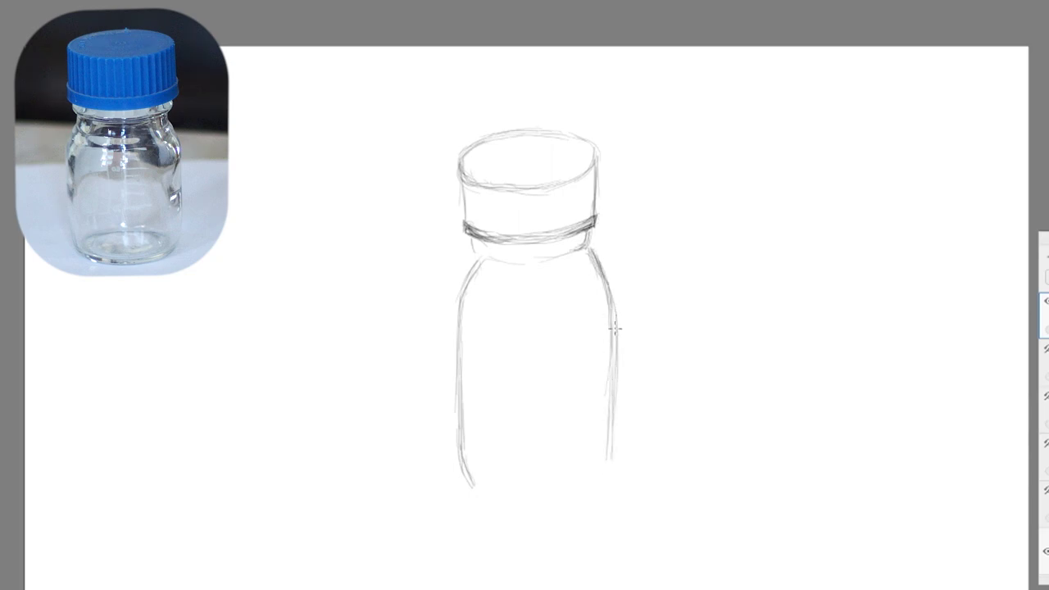